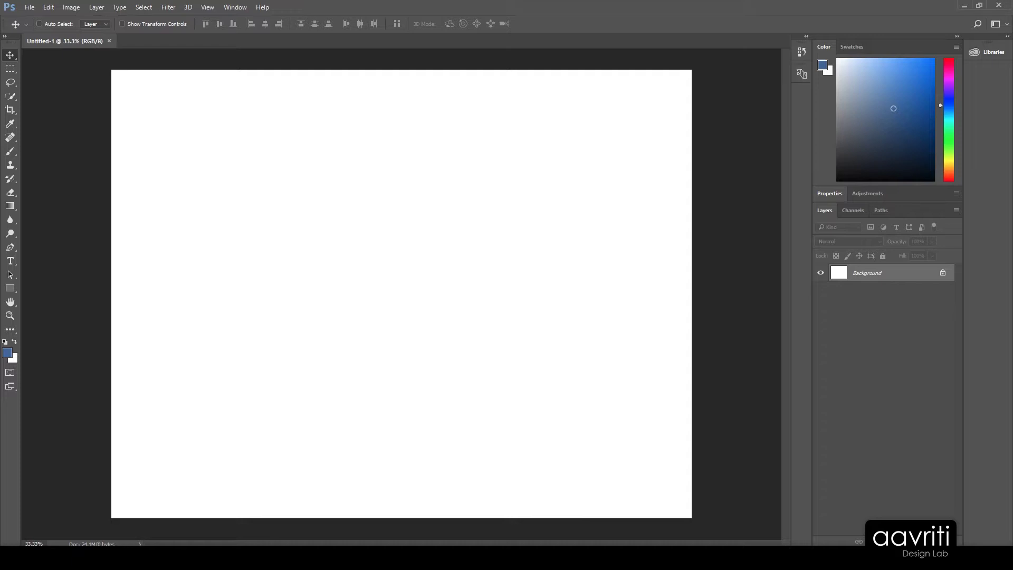
Place the pexels-photo-132037 image in the blank document, scaled up to about 113%.
key(alt+Tab)
drag(163, 95, 348, 475)
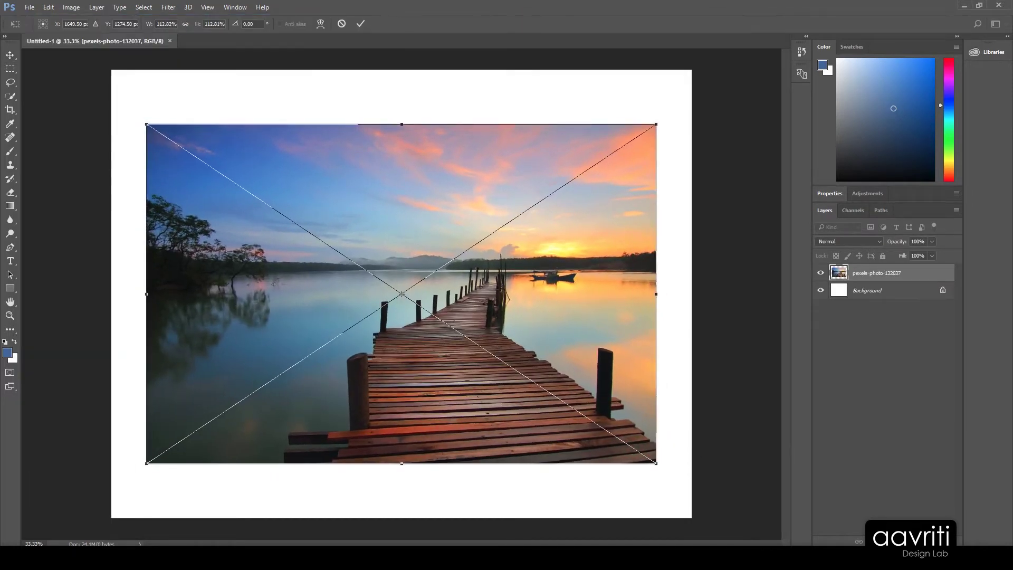
key(Return)
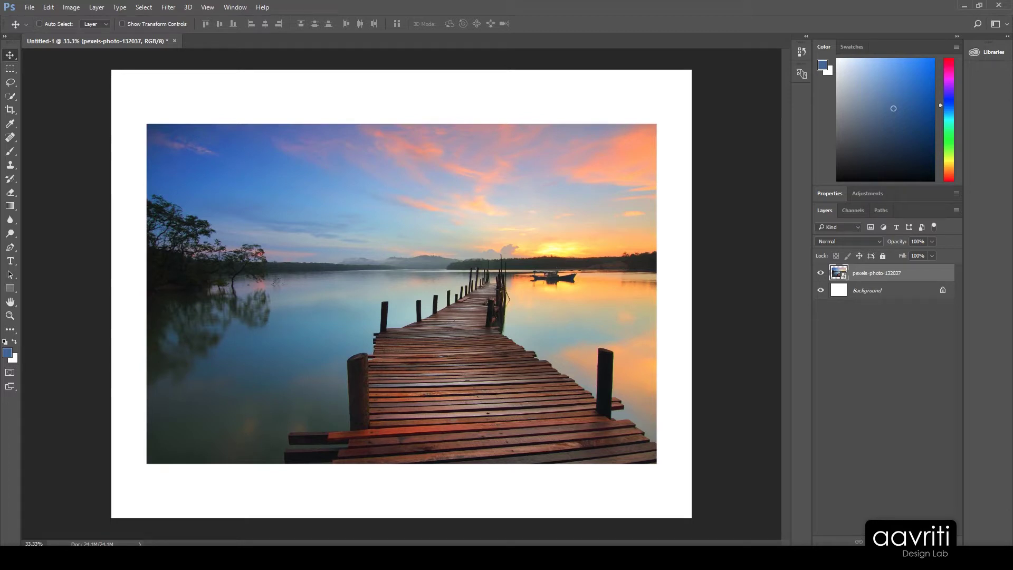
Try to delete the sky from the placed smart object with a rectangular selection reaching down to the horizon.
click(10, 68)
drag(131, 107, 675, 269)
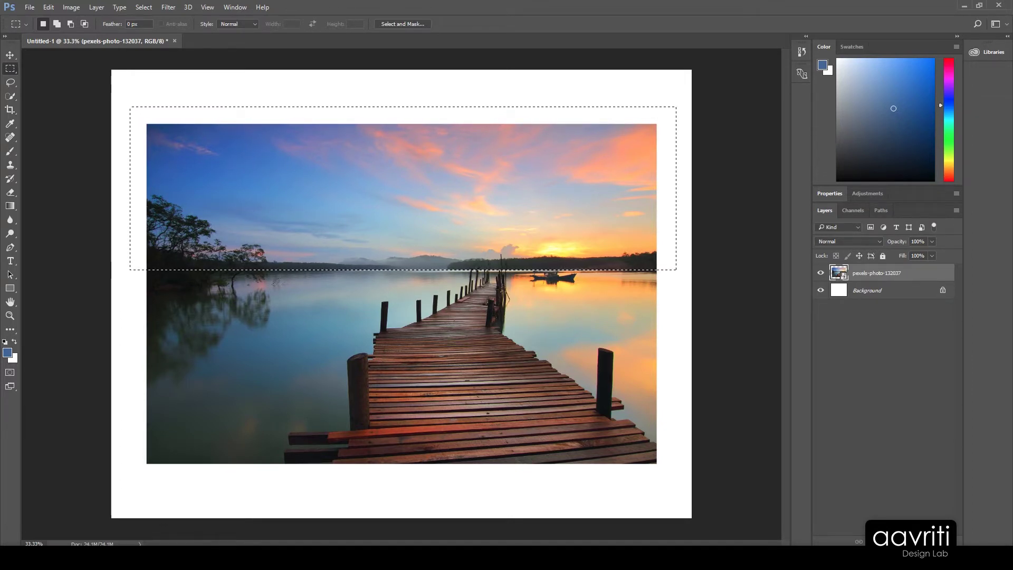
key(Delete)
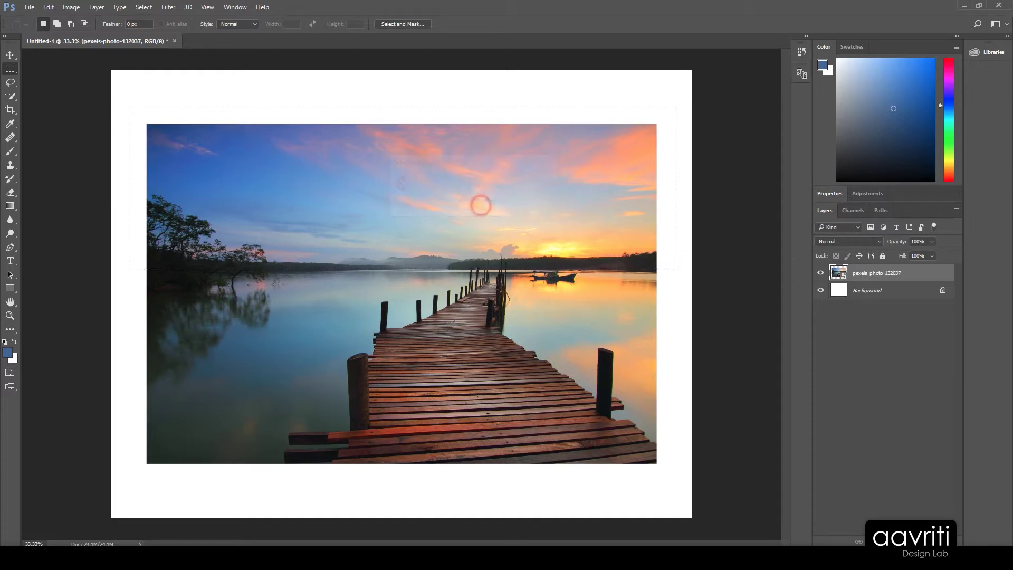
Rasterize the photo layer and delete the selected sky area.
right_click(908, 273)
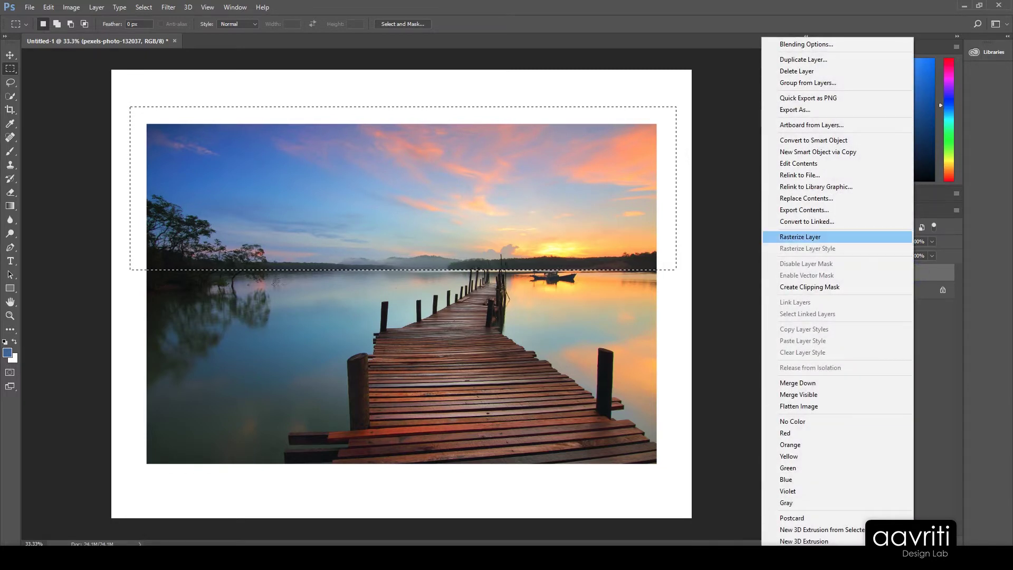
click(800, 236)
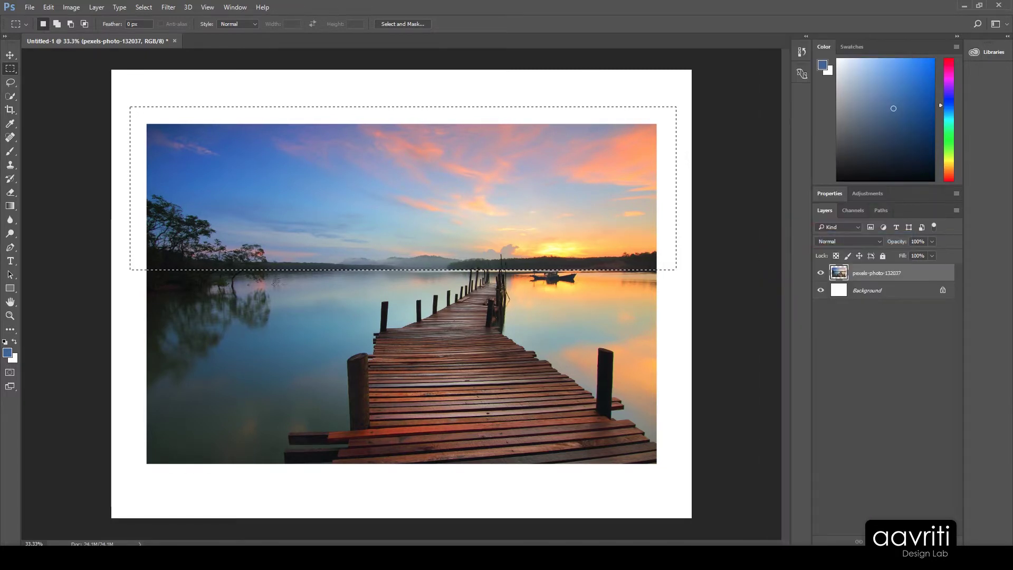
key(Delete)
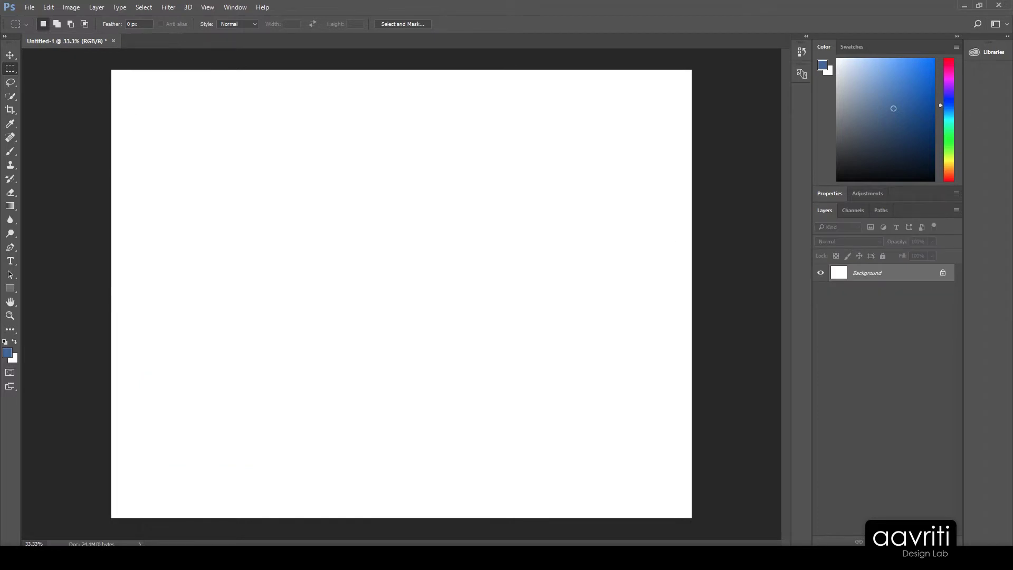
Place the pexels-photo-132037 image from the IMAGES folder in the empty document again and commit it.
key(alt+Tab)
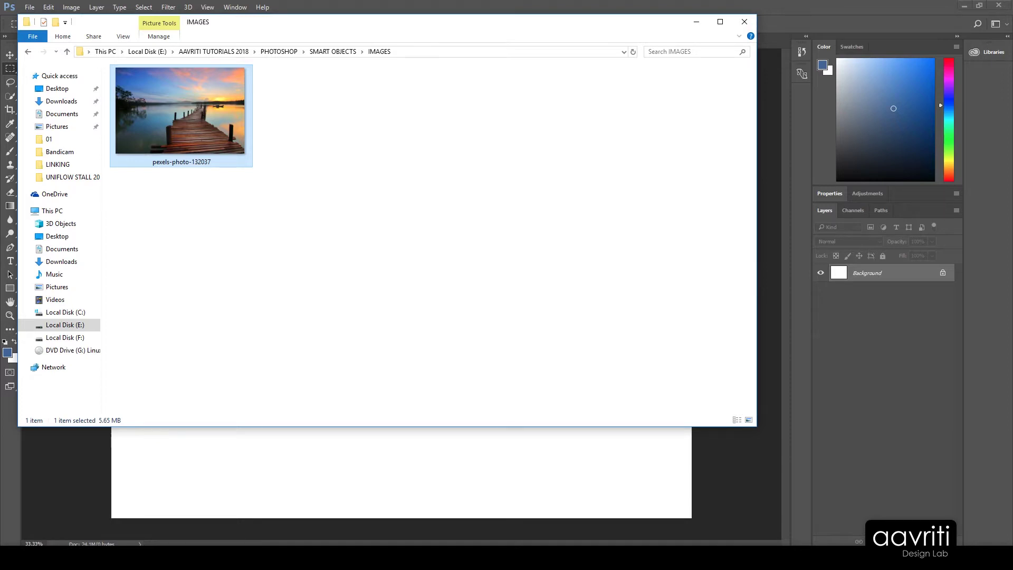
drag(209, 91, 450, 446)
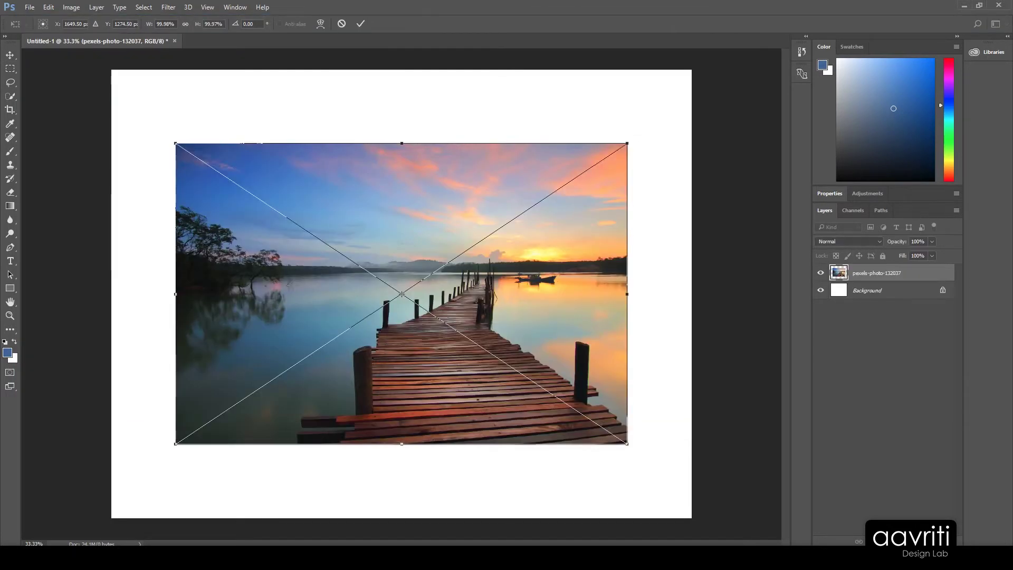
key(Return)
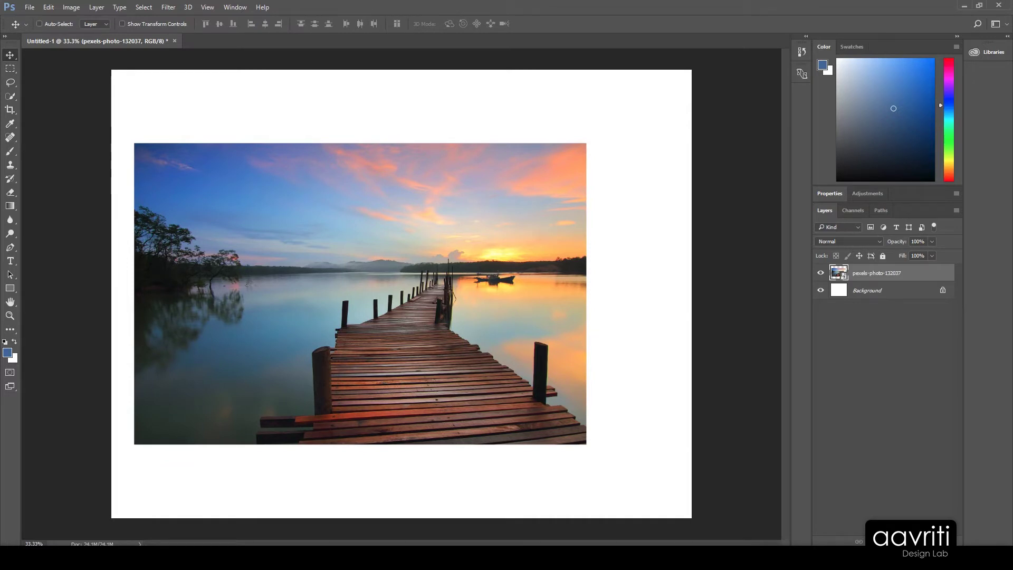
Check the General preferences for the option that always creates smart objects when placing.
key(ctrl)
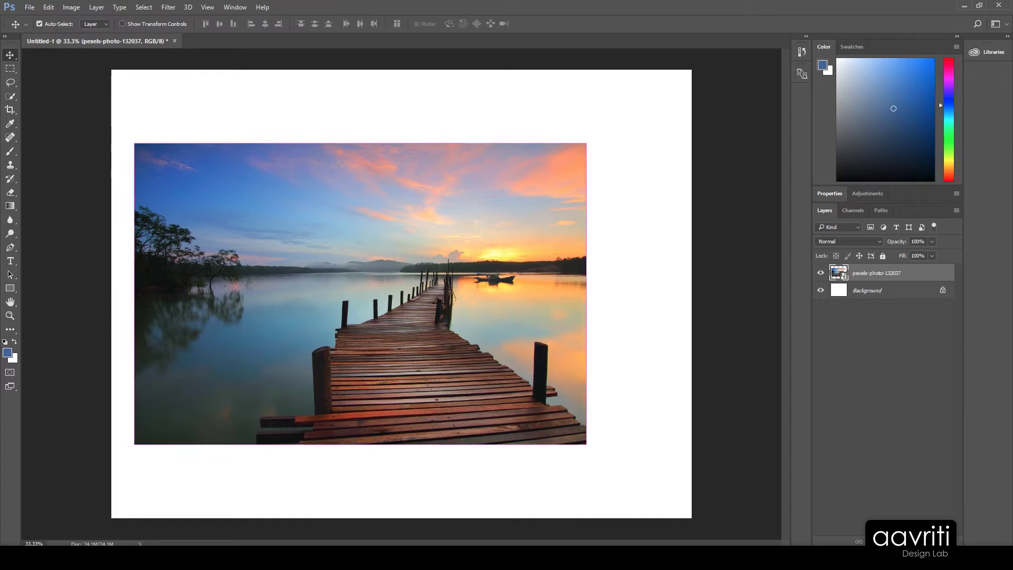
key(i)
key(ctrl+k)
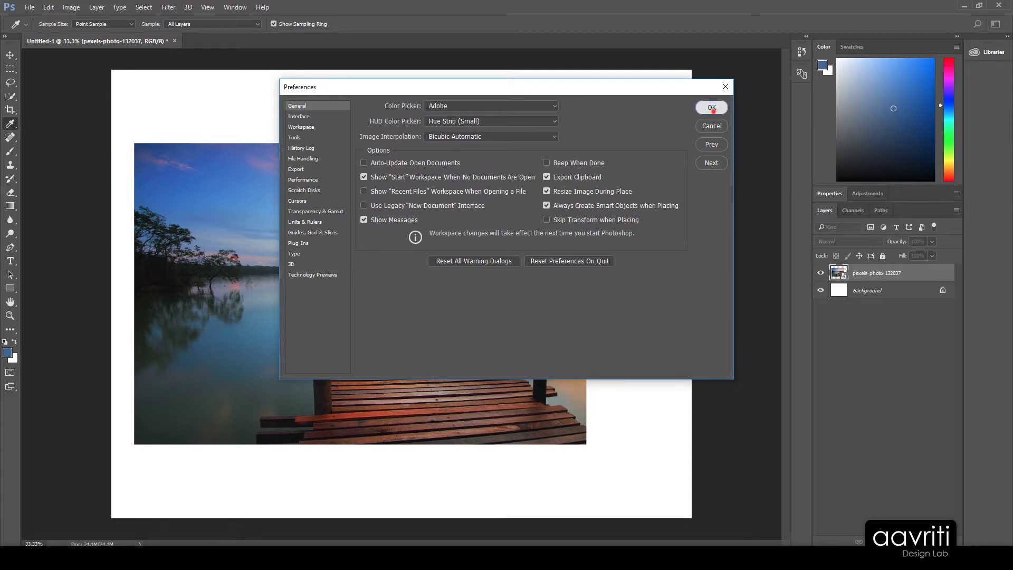
click(712, 107)
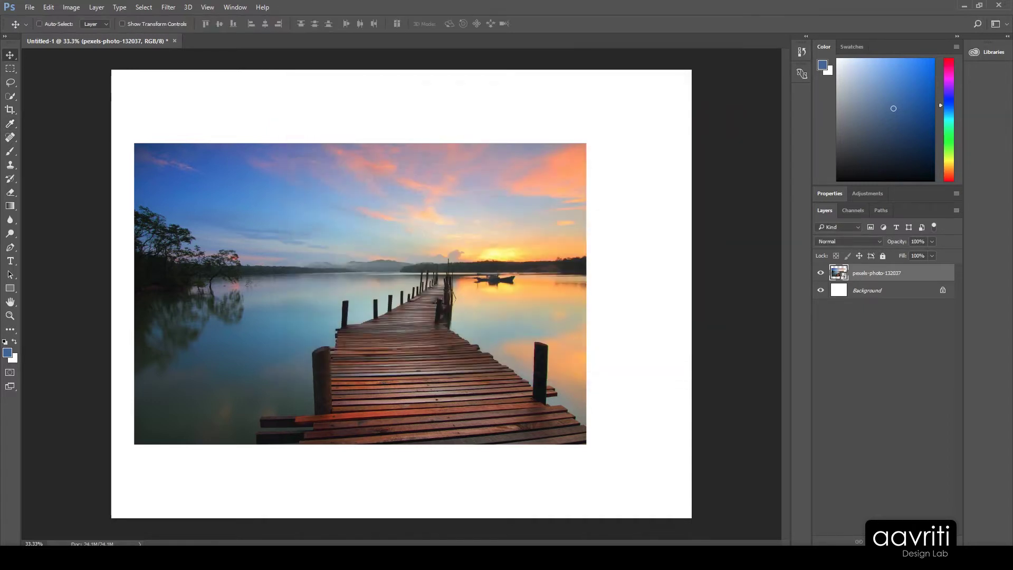
Scale the photo down to slightly more than half its size and position it in the left half of the canvas.
drag(415, 285, 457, 278)
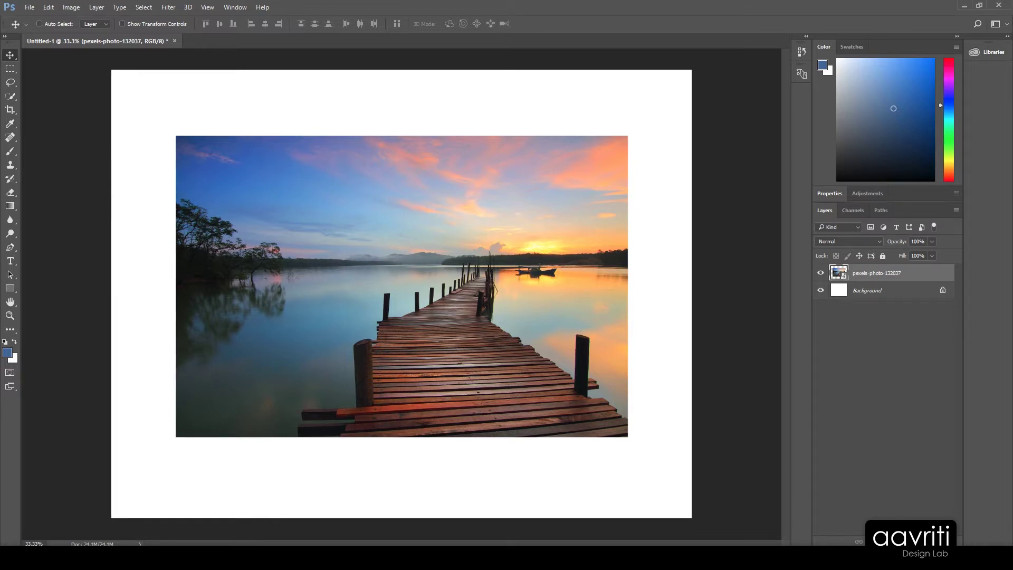
key(ctrl+t)
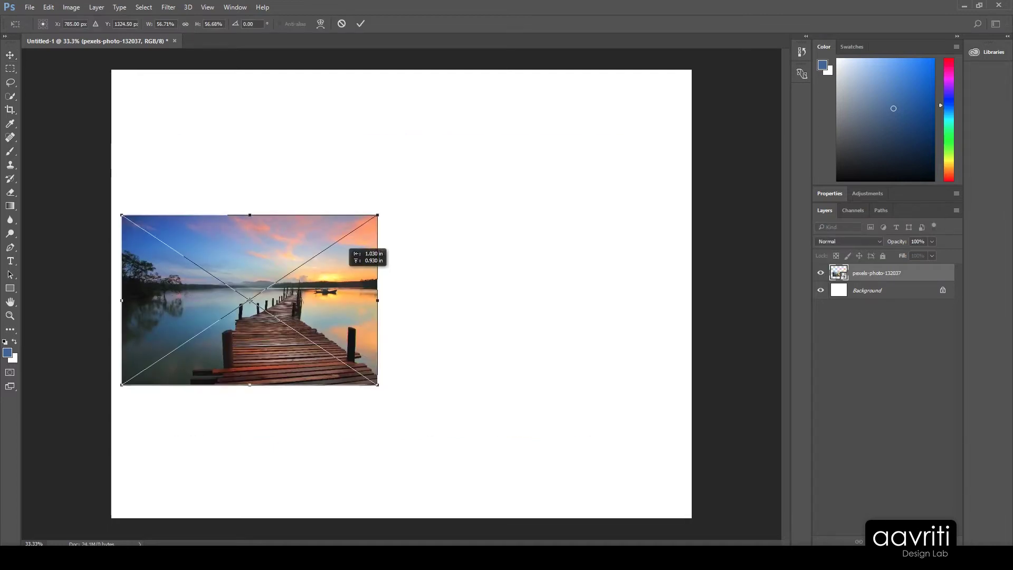
drag(343, 272, 341, 265)
key(Return)
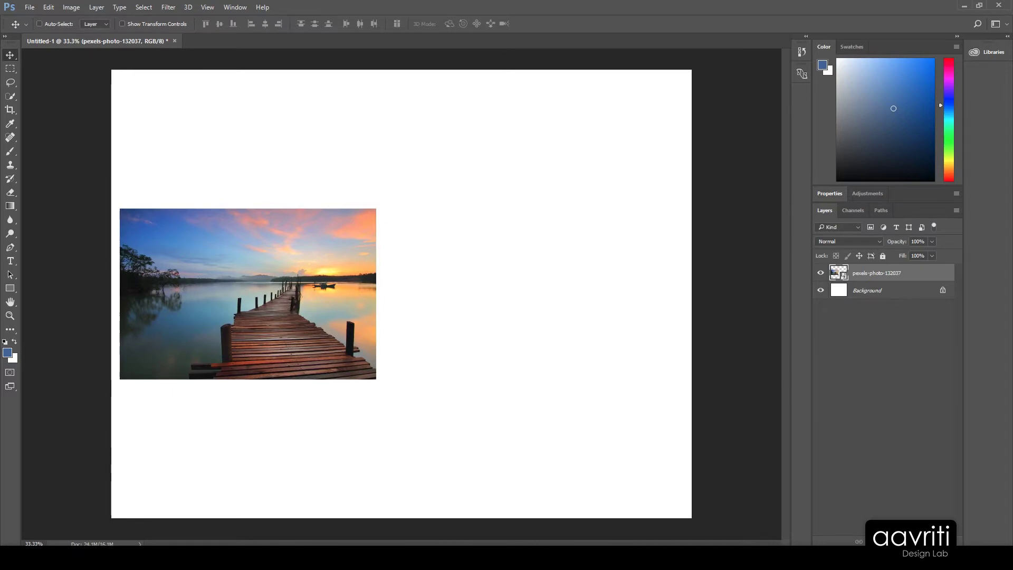
key(alt)
drag(280, 260, 585, 260)
key(ctrl+z)
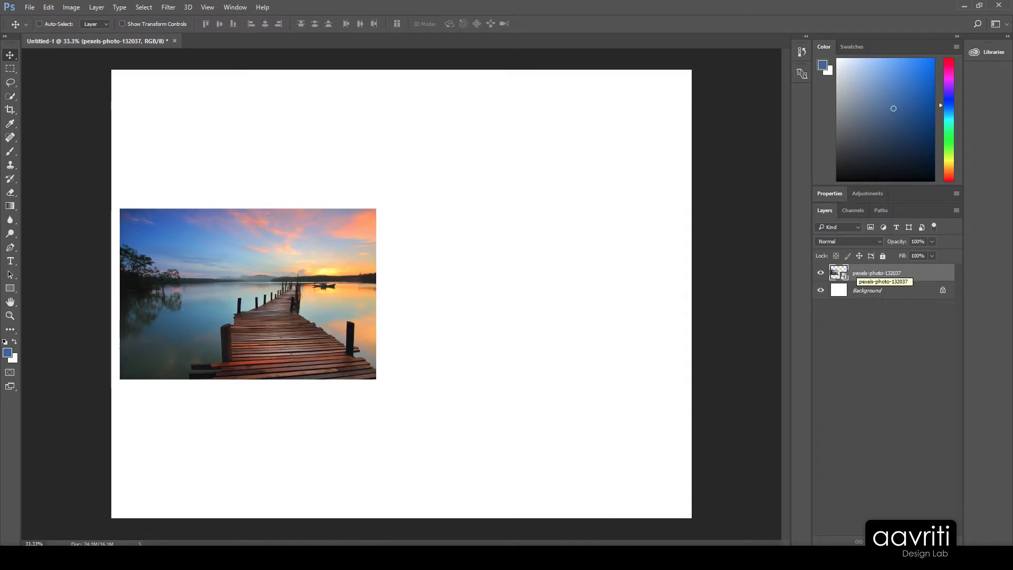
Duplicate the photo layer and move the copy level with the original into the right half of the canvas.
key(ctrl+j)
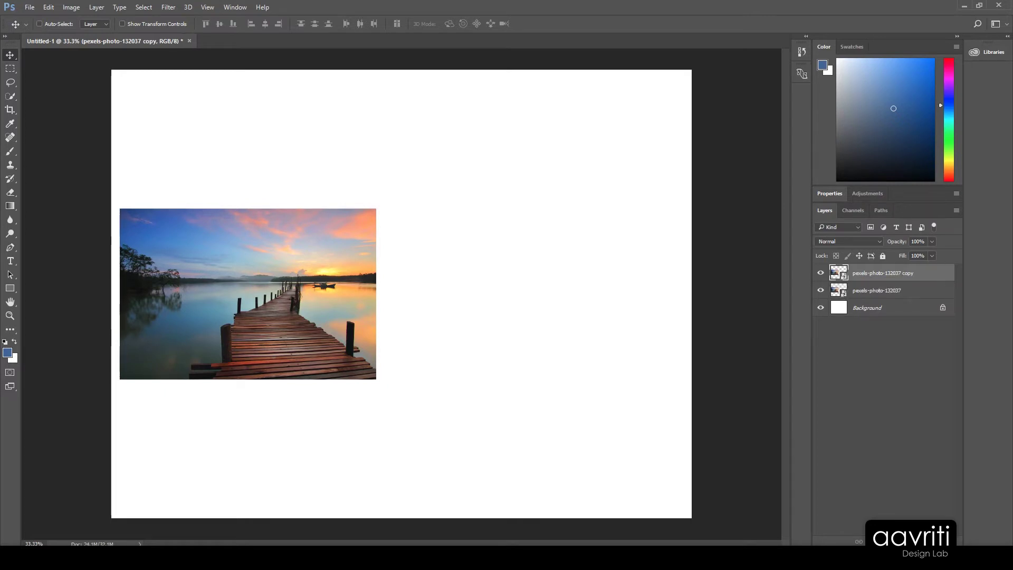
drag(265, 281, 572, 280)
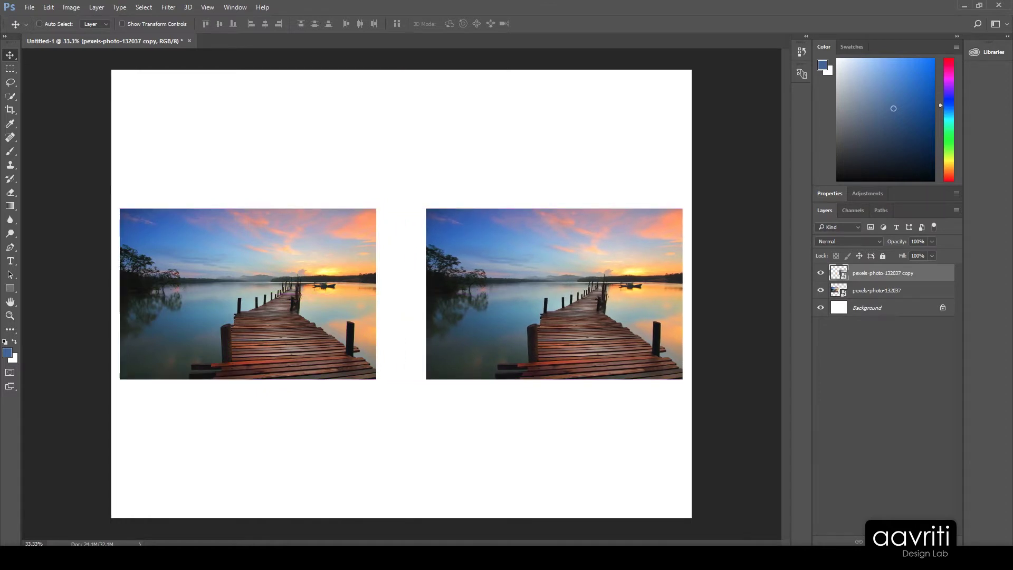
Add a "SMART OBJECT" text label on a new layer and position it well above the left photo, aligned with its left edge.
key(ctrl+shift+alt+n)
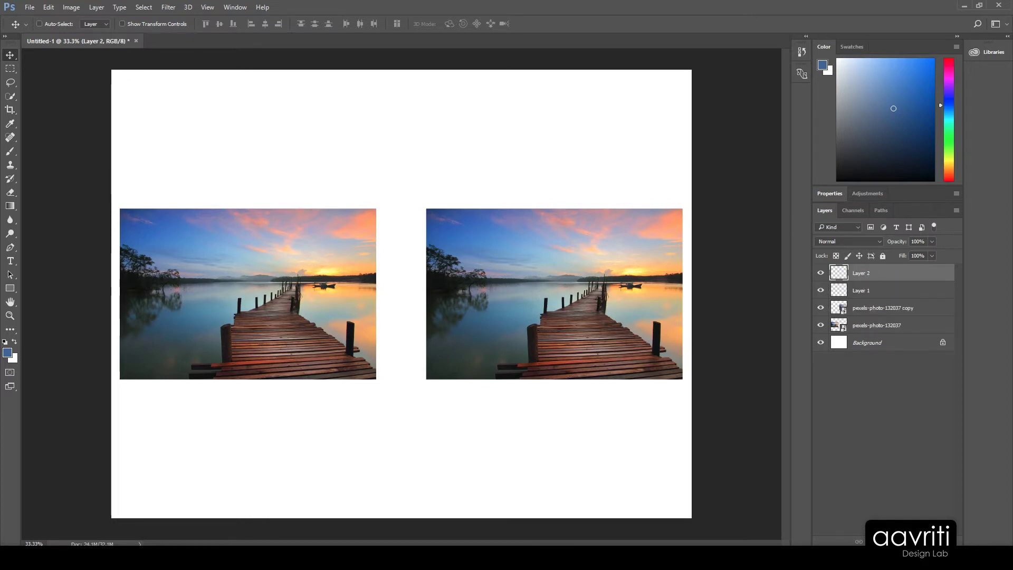
key(t)
click(121, 192)
text(SMART OBJECT)
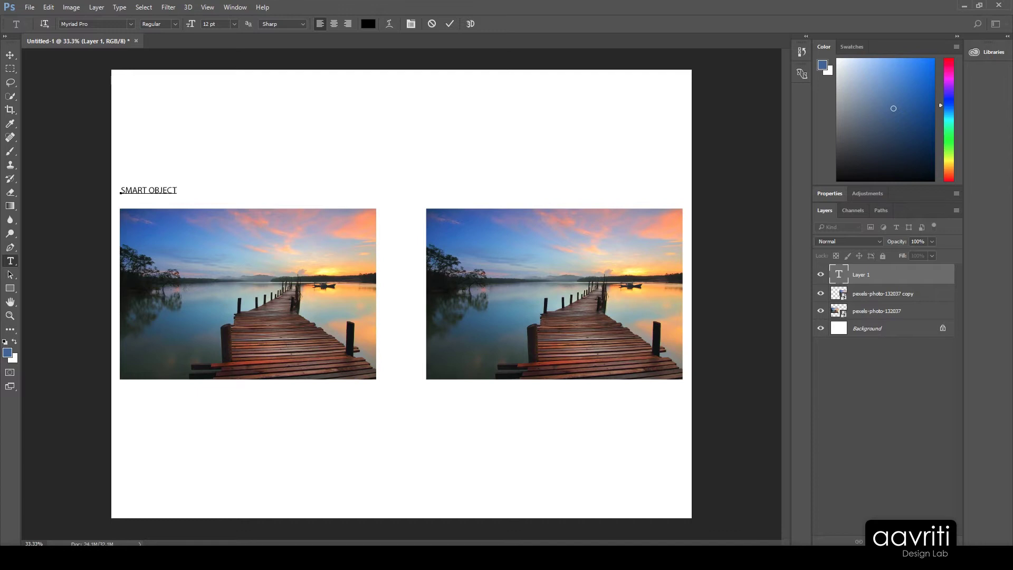
click(10, 55)
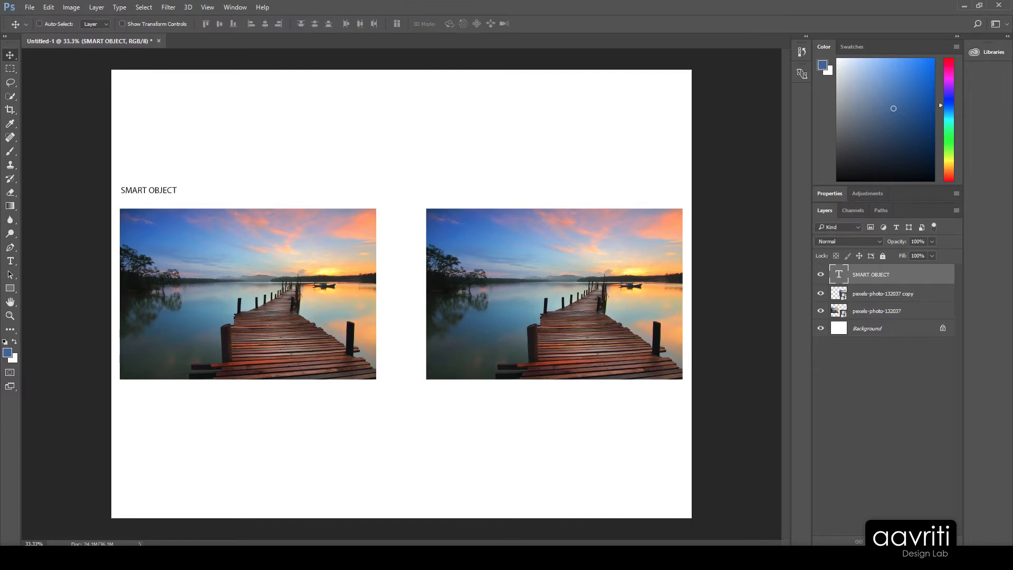
drag(169, 190, 169, 142)
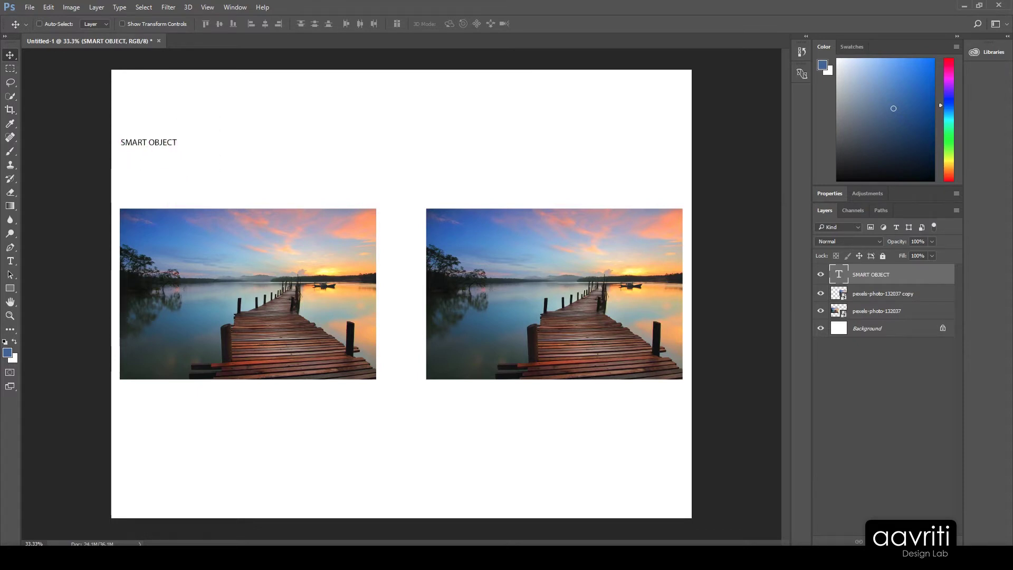
Duplicate the label above the right photo and change the copy's text to "RASTERIZED OBJECT".
drag(163, 143, 670, 142)
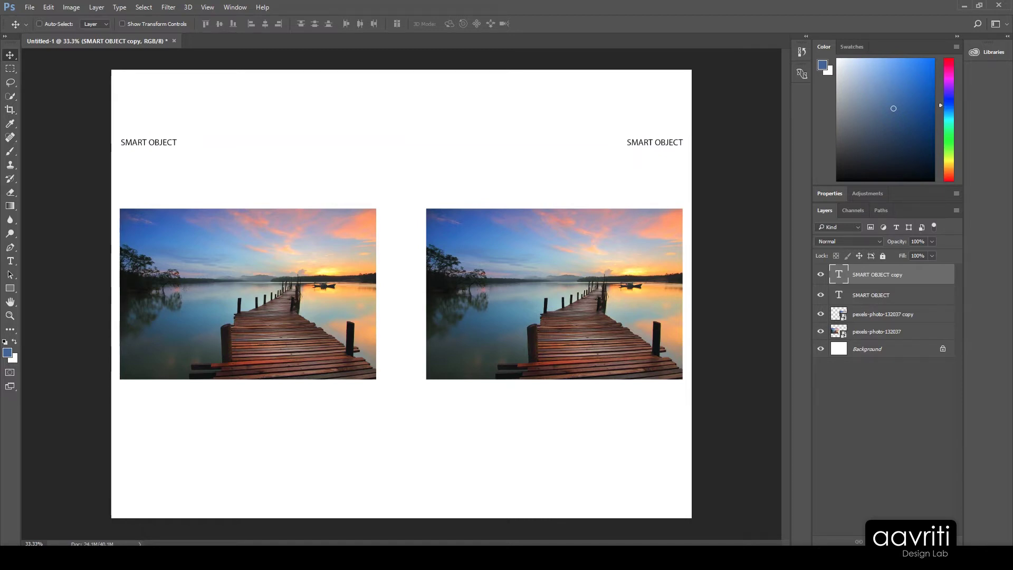
double_click(839, 274)
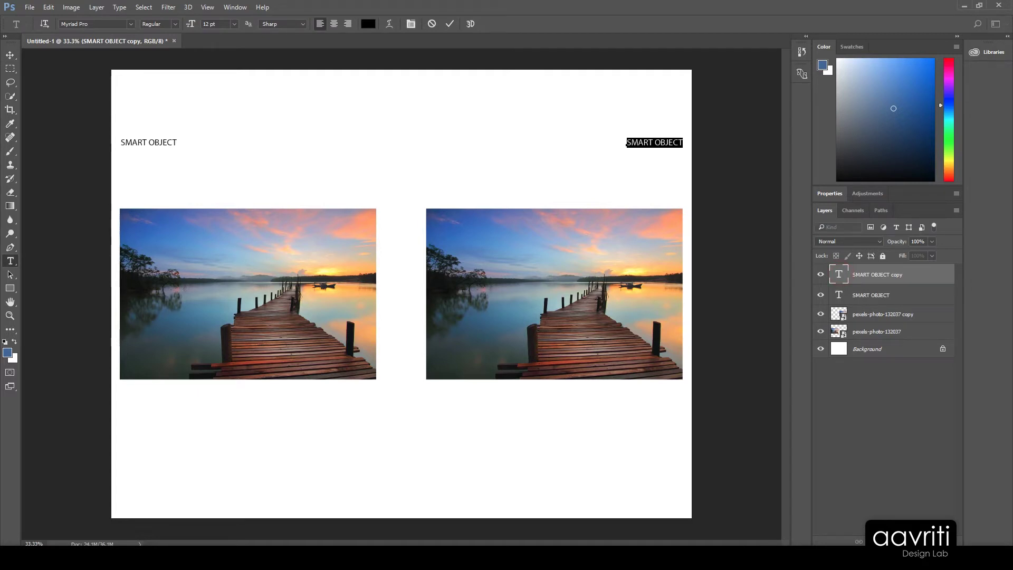
text(RASTERIZED)
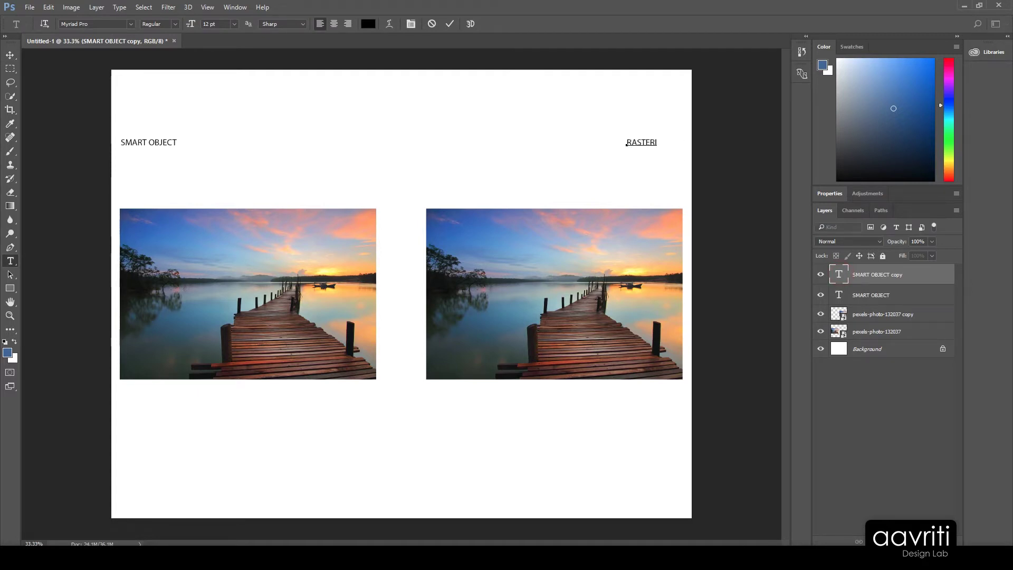
text( OBJECT)
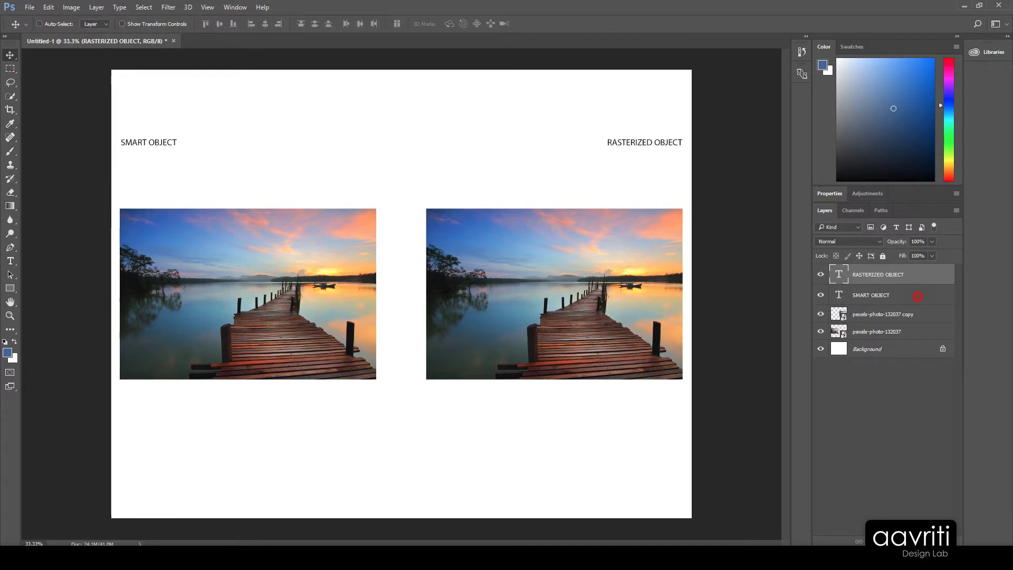
Lock both text label layers and move them below the two photo layers.
shift+click(917, 296)
click(883, 256)
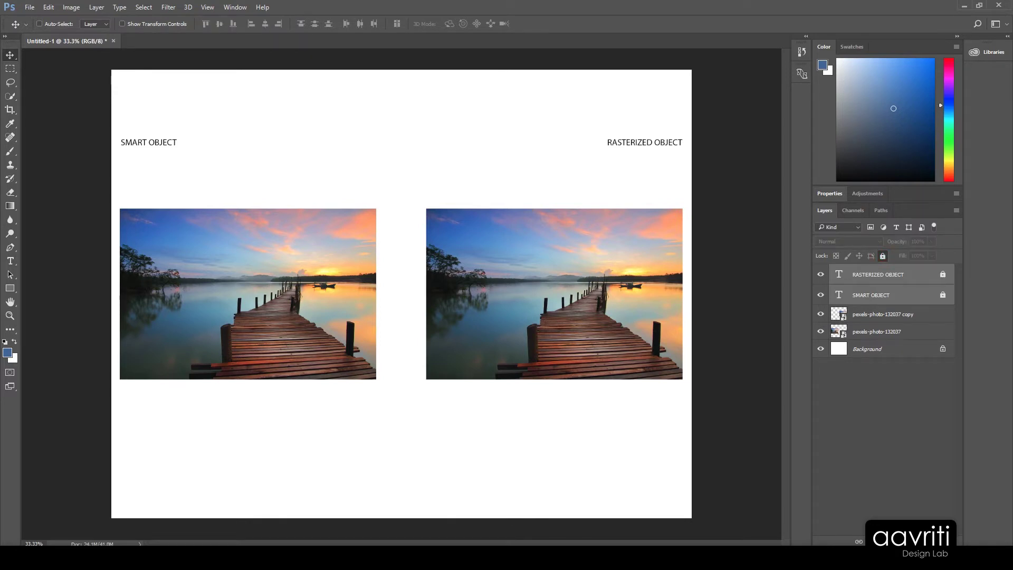
drag(927, 270, 897, 342)
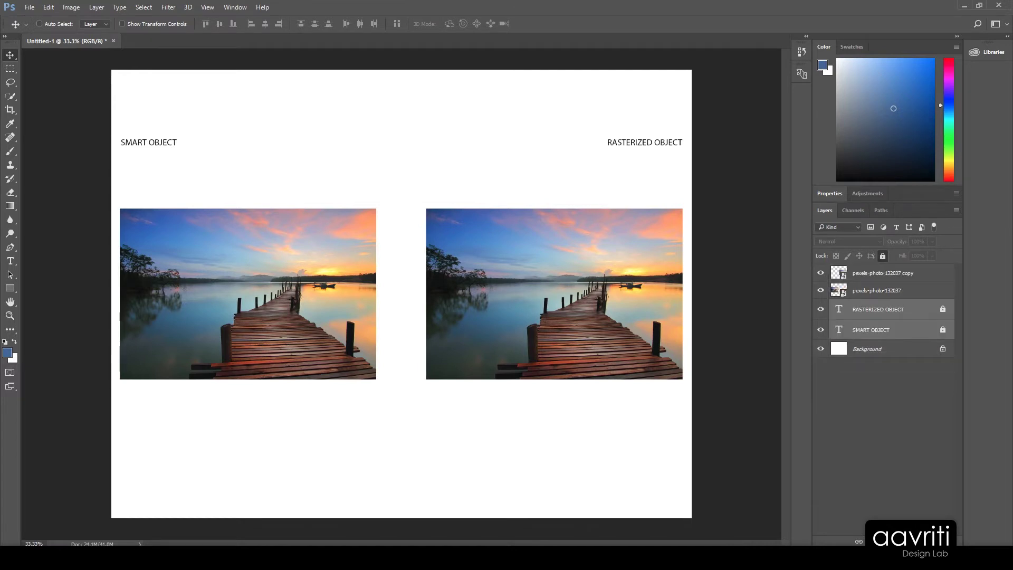
Select the photo copy's layer and toggle its visibility off and on to identify its photo.
click(897, 273)
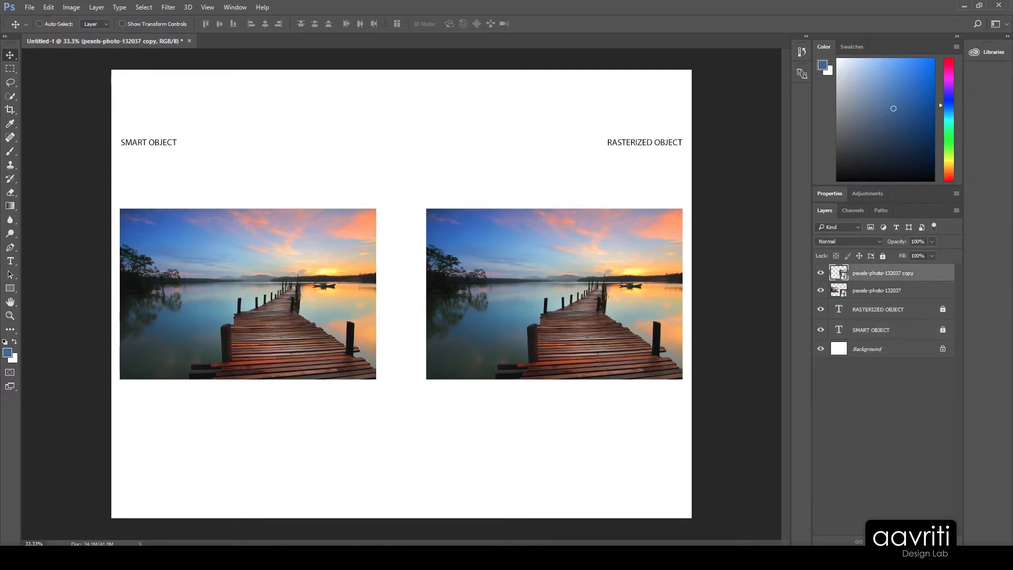
click(820, 273)
click(820, 273)
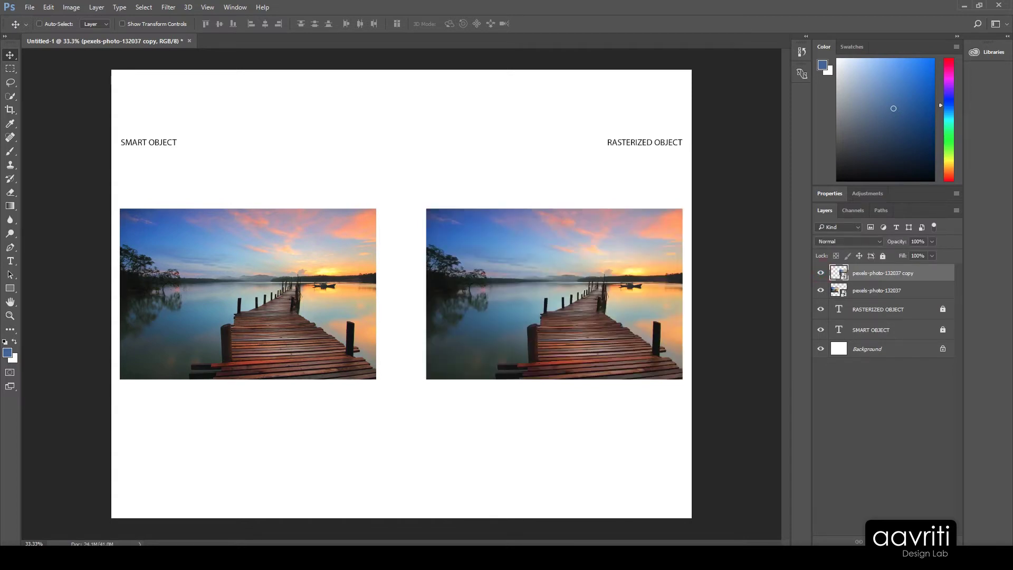
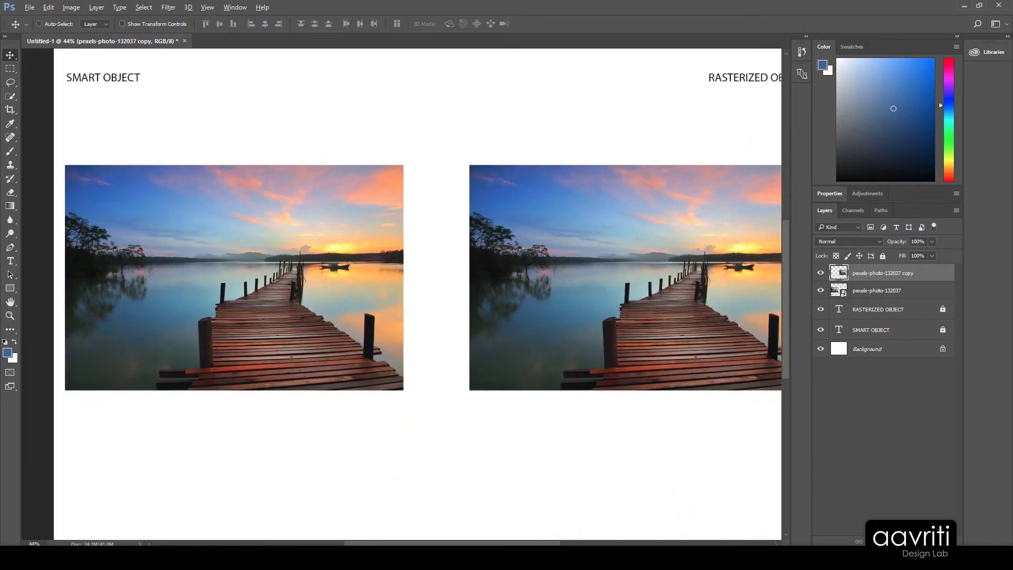
Scale the rasterized photo copy down around its centre to about 3% of its width and height.
scroll(416, 294, down, 3)
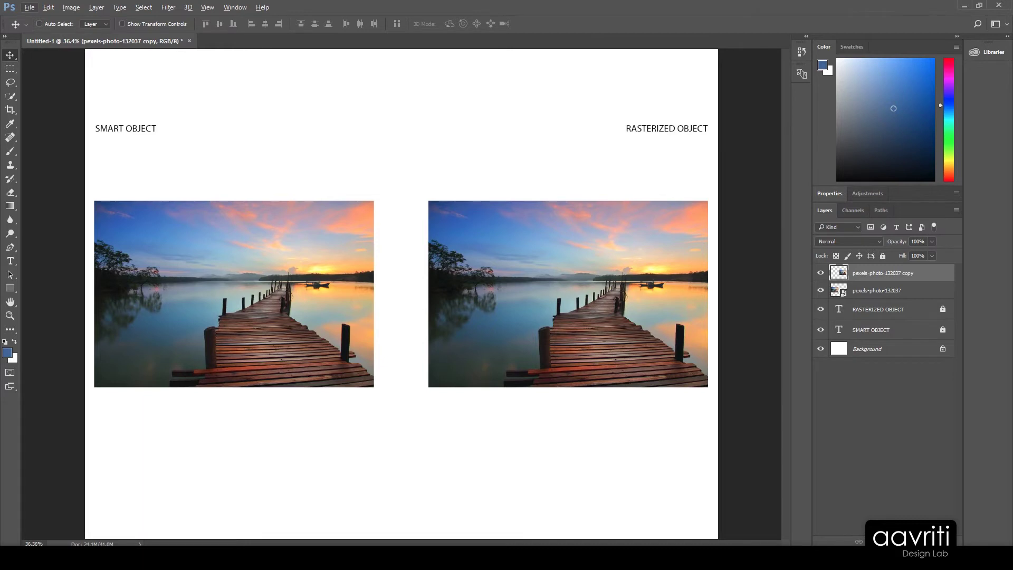
key(ctrl+t)
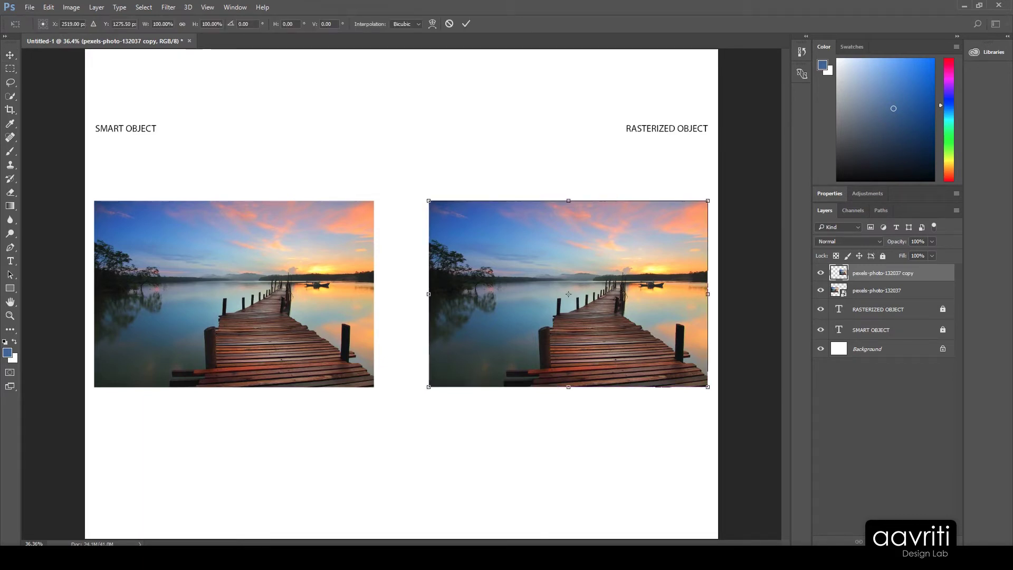
drag(708, 387, 574, 298)
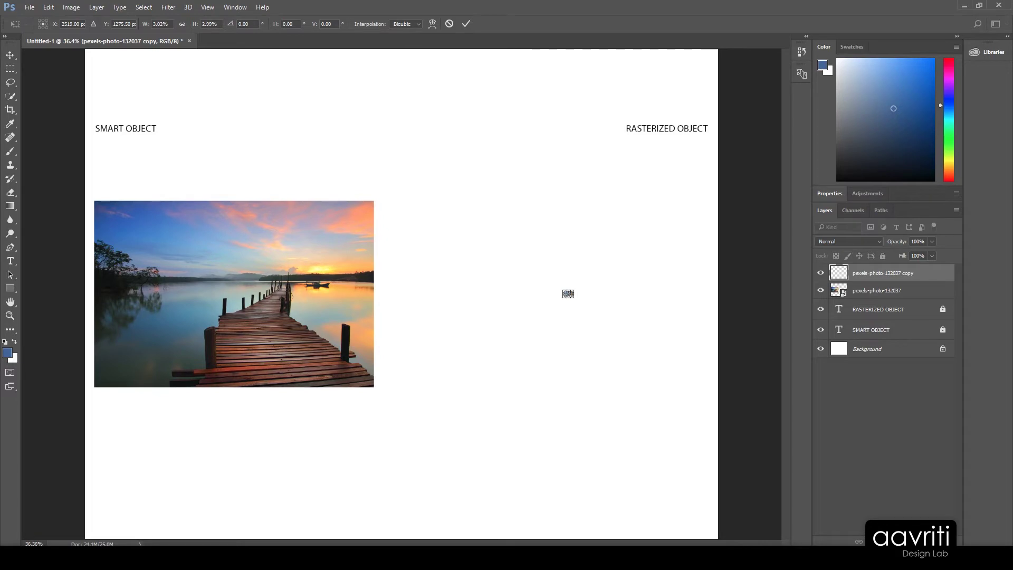
key(Return)
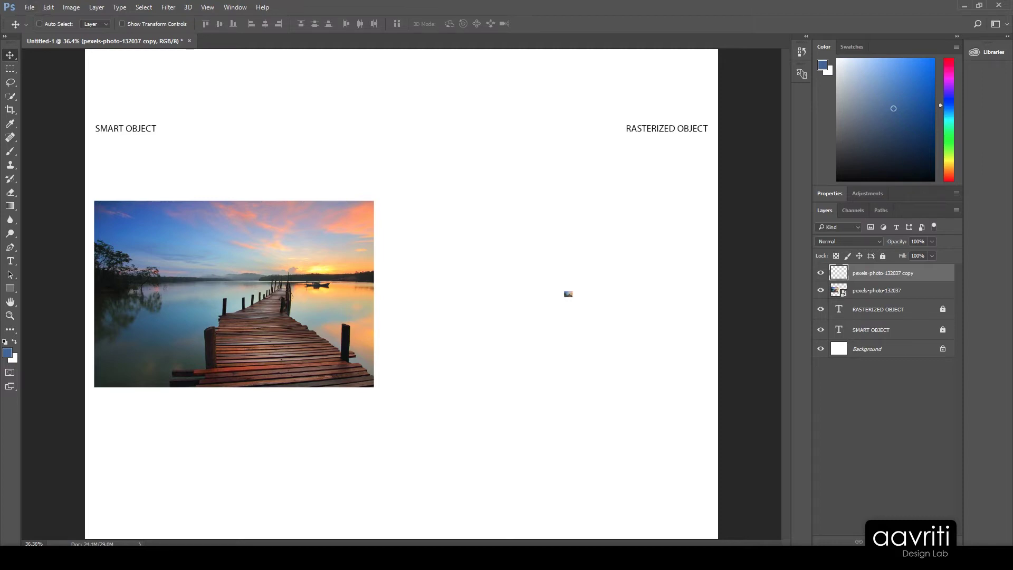
Examine the pixel detail of the shrunken rasterized photo up close at several magnifications.
scroll(569, 293, up, 20)
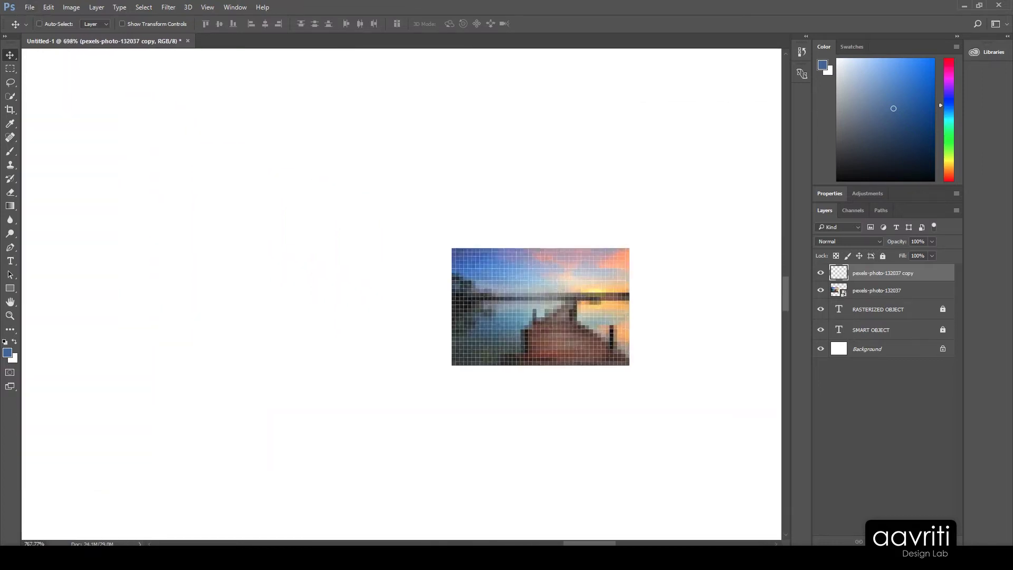
scroll(582, 306, up, 16)
scroll(597, 322, down, 7)
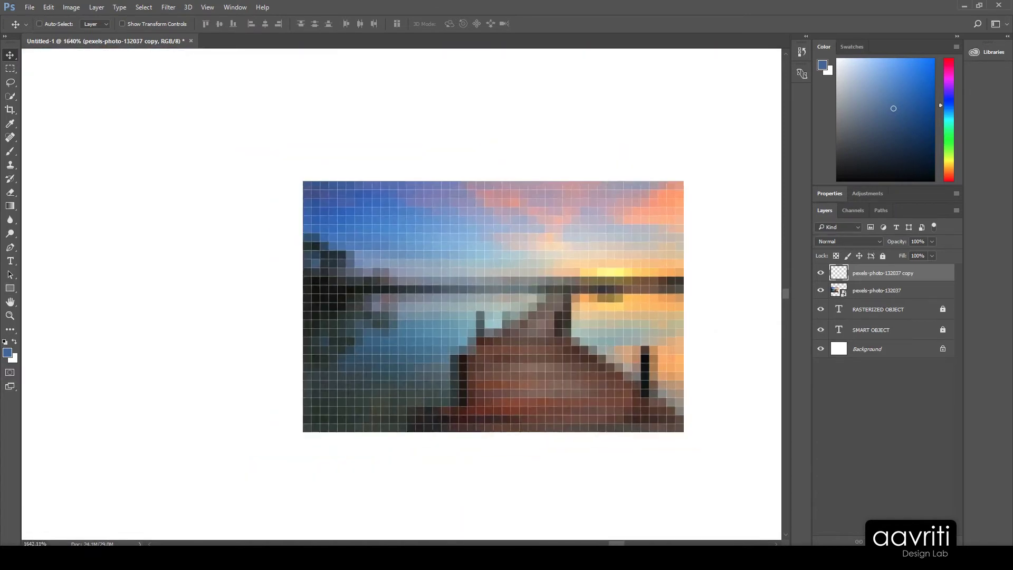
scroll(597, 327, down, 2)
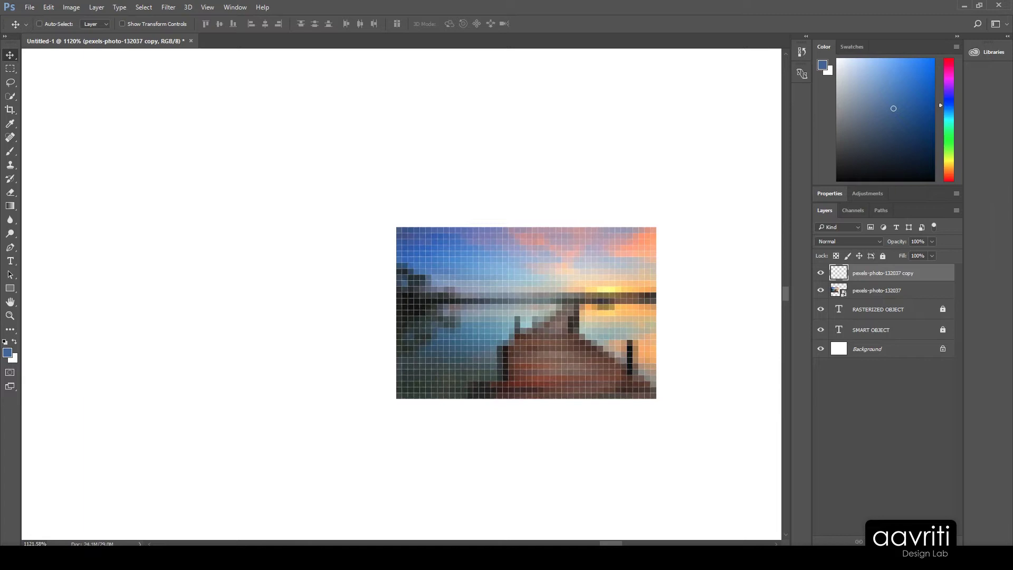
scroll(527, 312, down, 5)
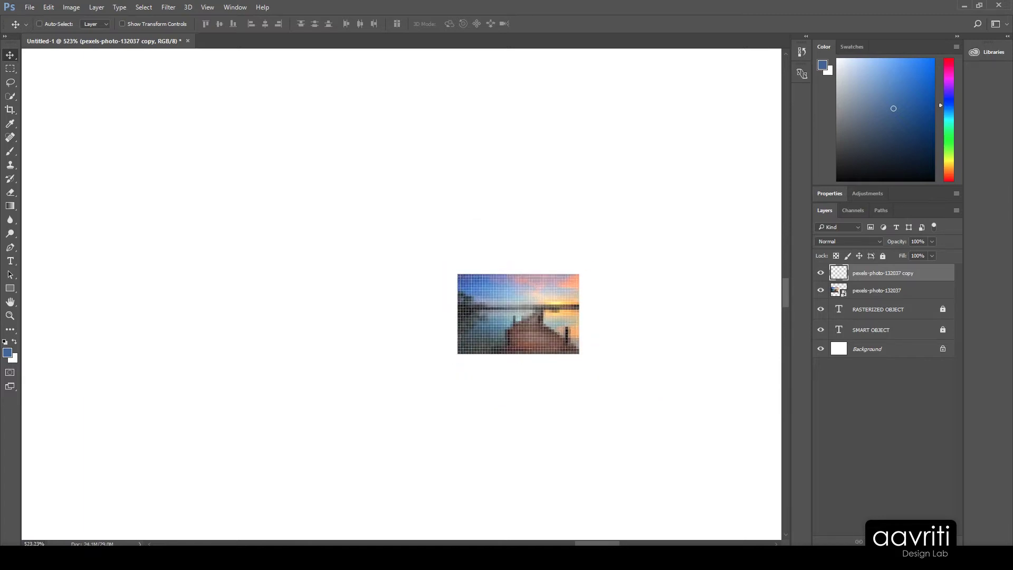
scroll(526, 312, up, 4)
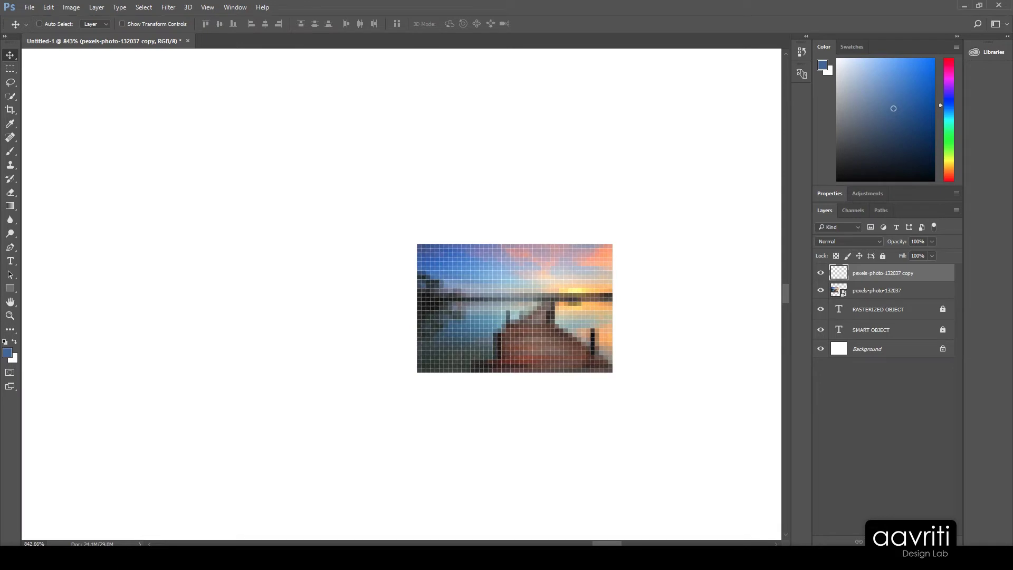
scroll(515, 308, down, 2)
scroll(514, 308, up, 5)
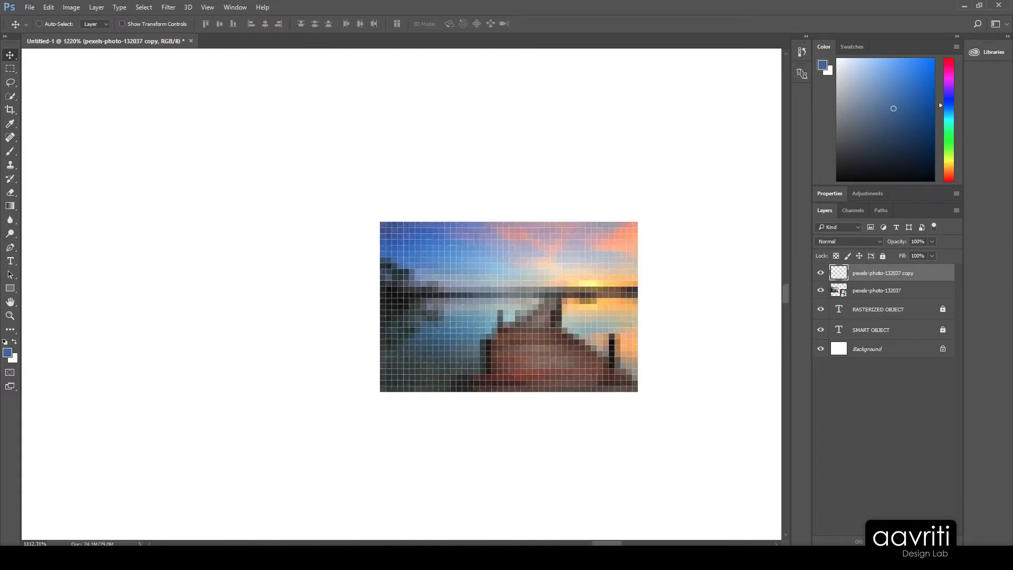
scroll(599, 273, down, 2)
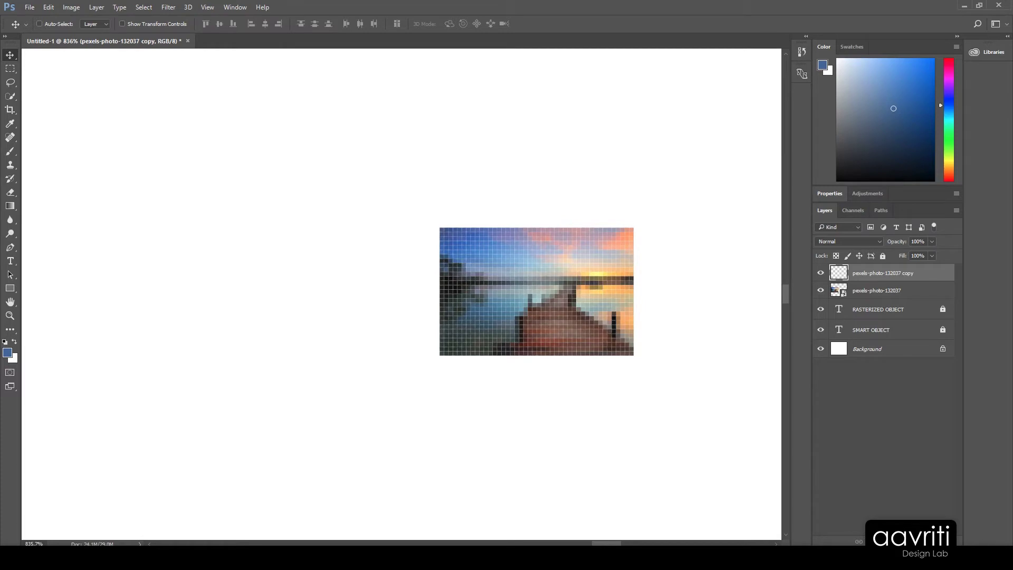
scroll(537, 291, down, 6)
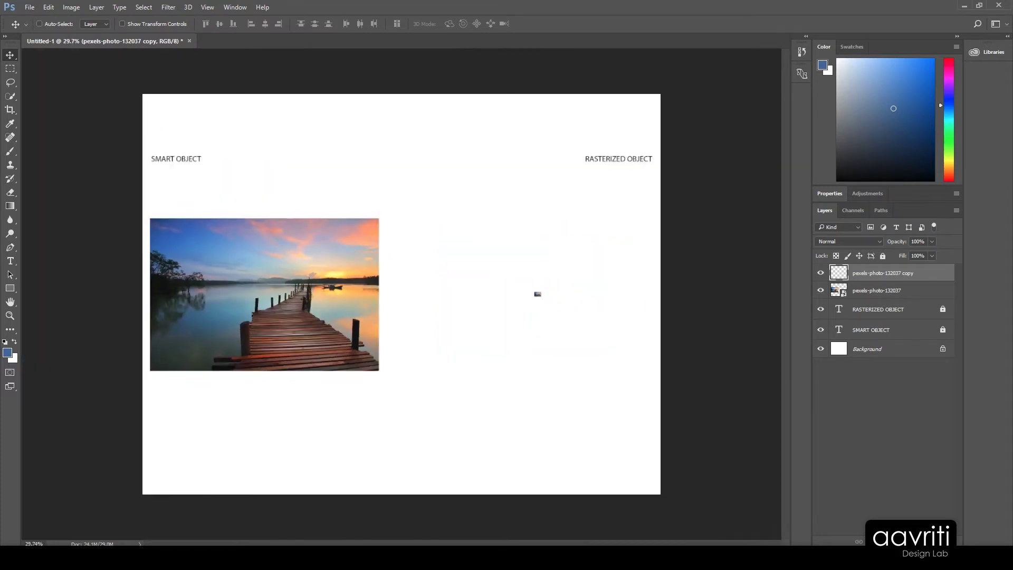
Shrink the smart object photo to about 1.7% scale and place it just beside the tiny rasterized copy.
click(946, 290)
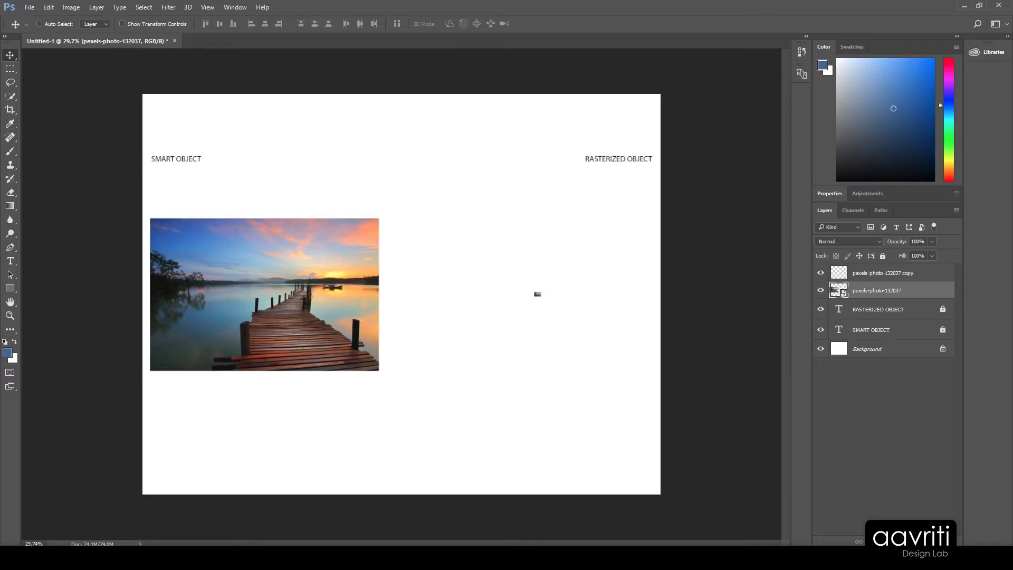
key(ctrl)
key(ctrl+z)
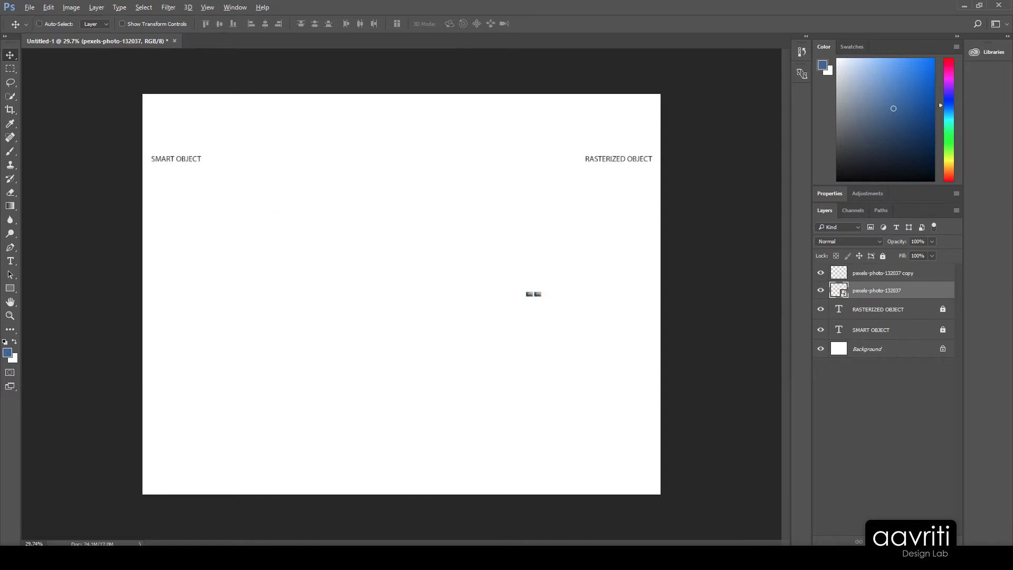
Compare the two tiny photos up close and move the smart object back to the left half of the canvas.
scroll(536, 294, up, 10)
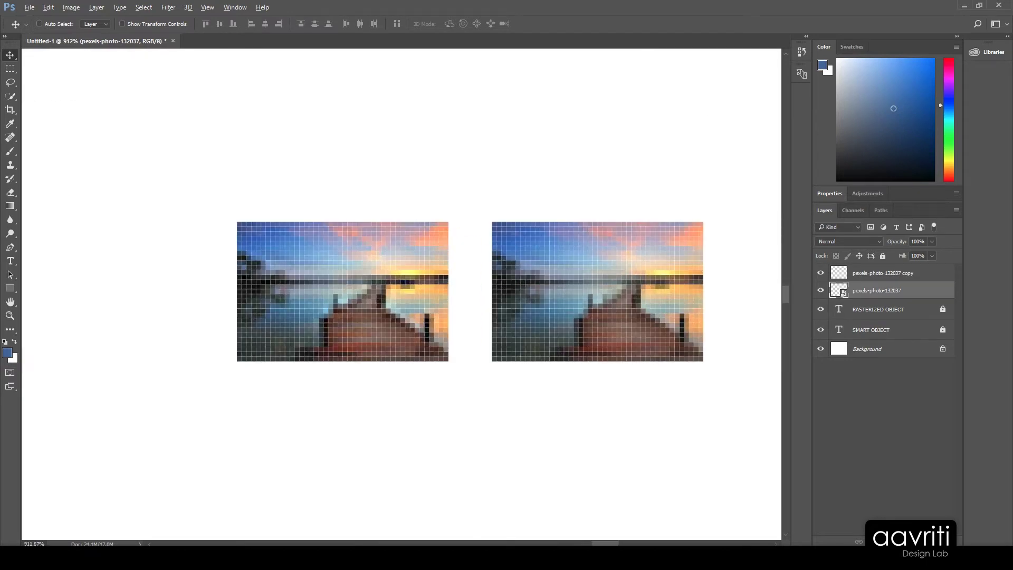
scroll(439, 281, up, 2)
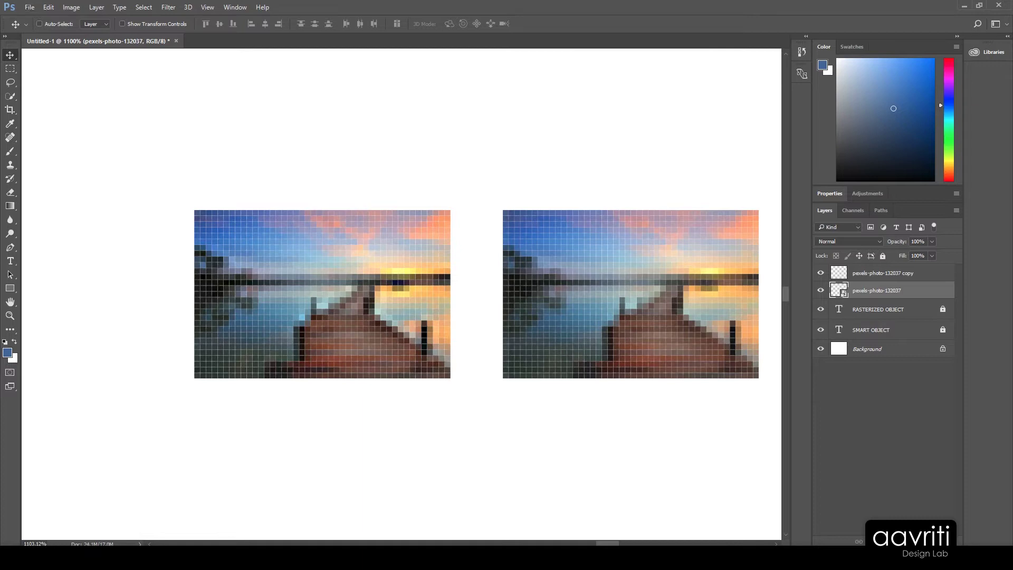
scroll(655, 301, down, 10)
scroll(655, 301, down, 4)
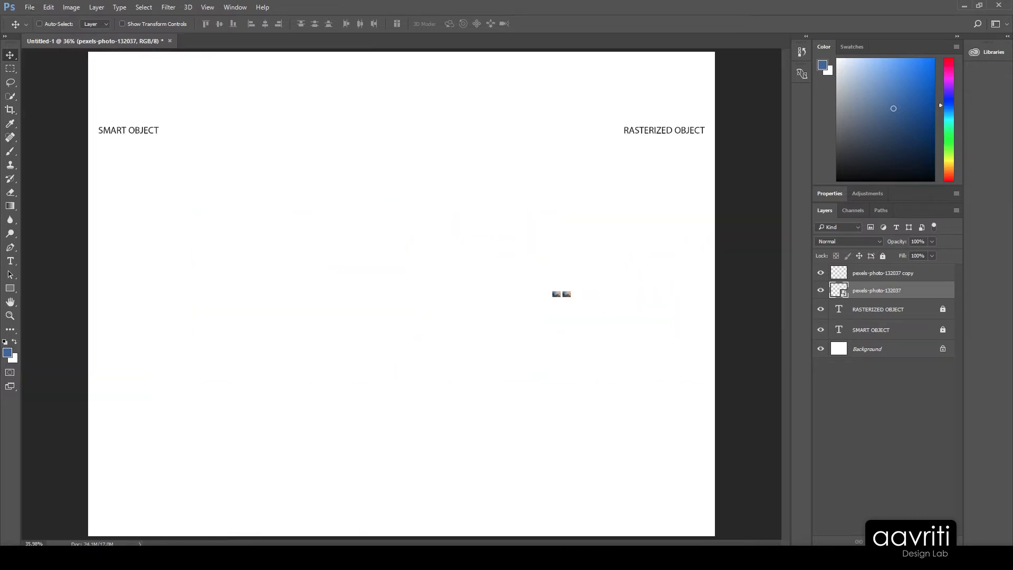
drag(556, 293, 230, 294)
Enlarge the rasterized photo copy around its centre to about 3225% so it fills roughly its original area.
click(938, 272)
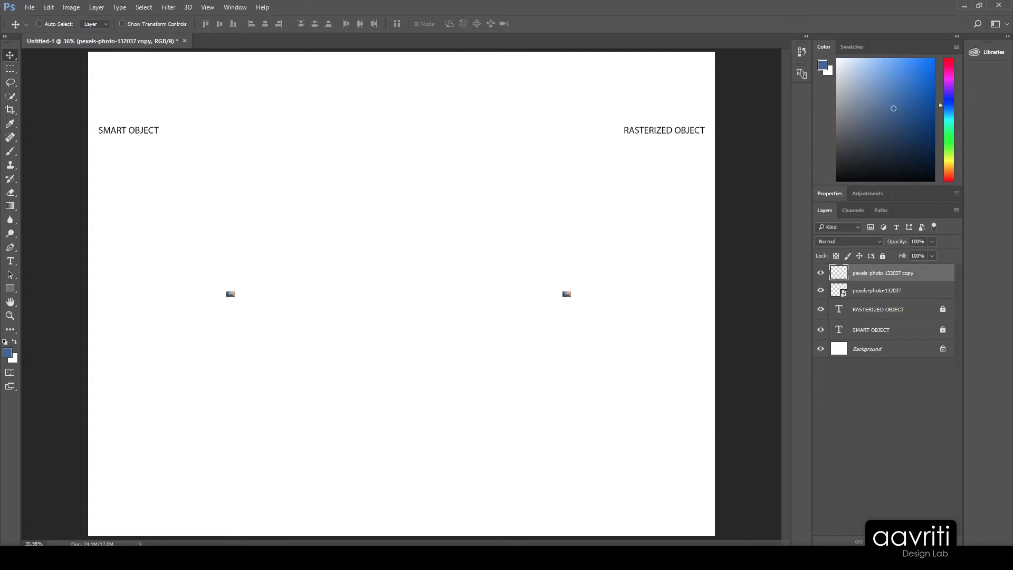
key(ctrl)
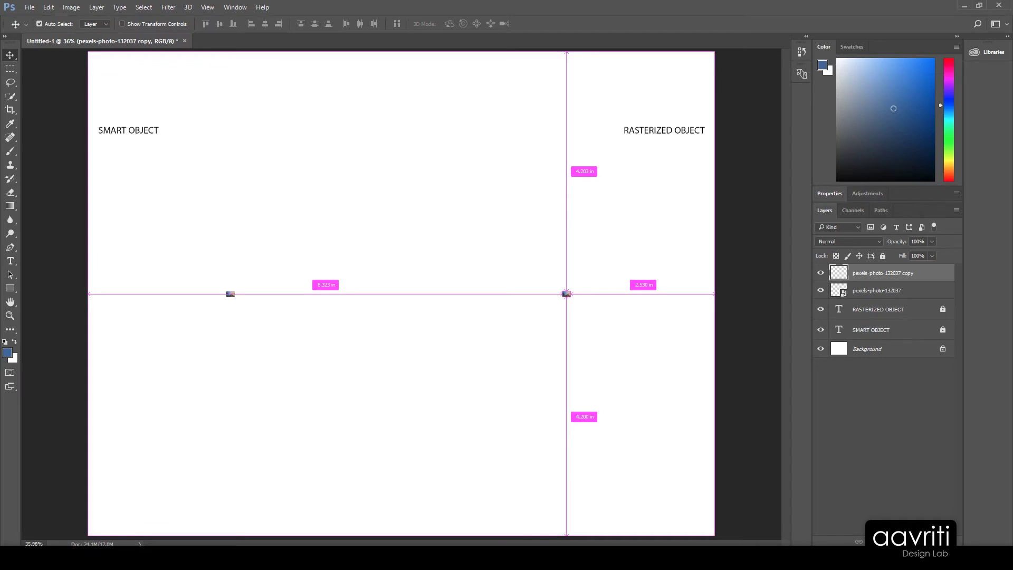
key(ctrl+t)
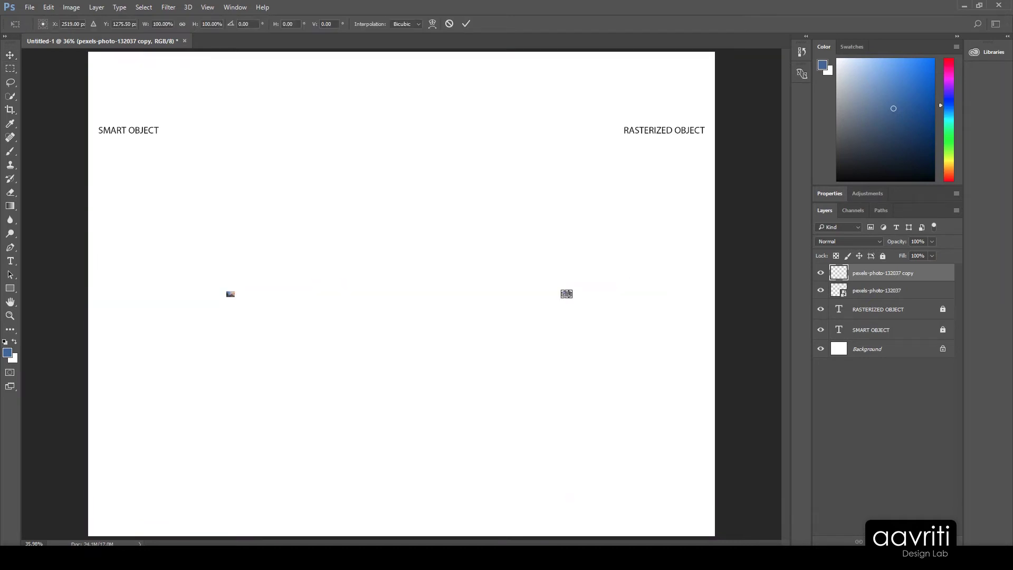
drag(573, 290, 701, 205)
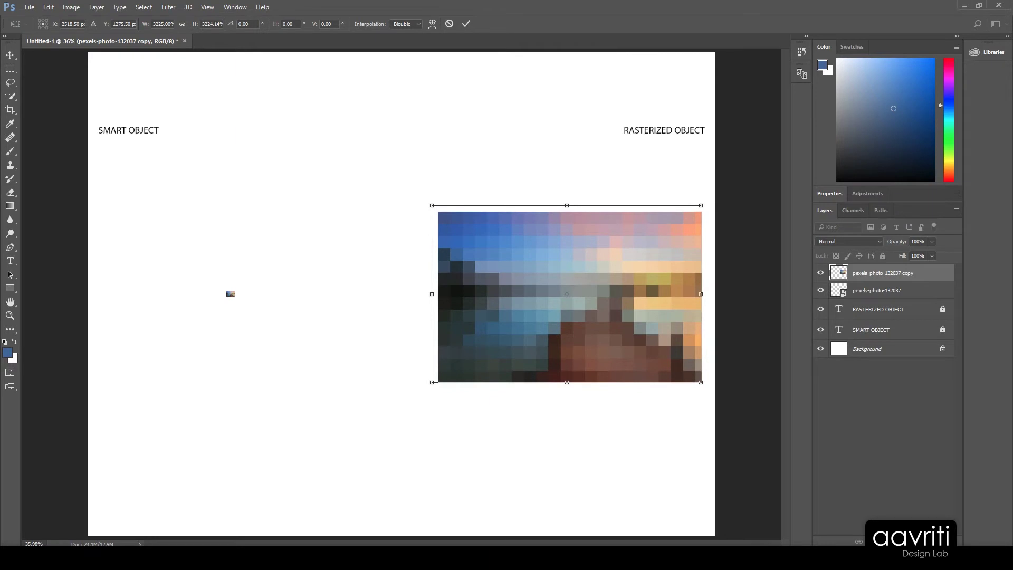
key(Return)
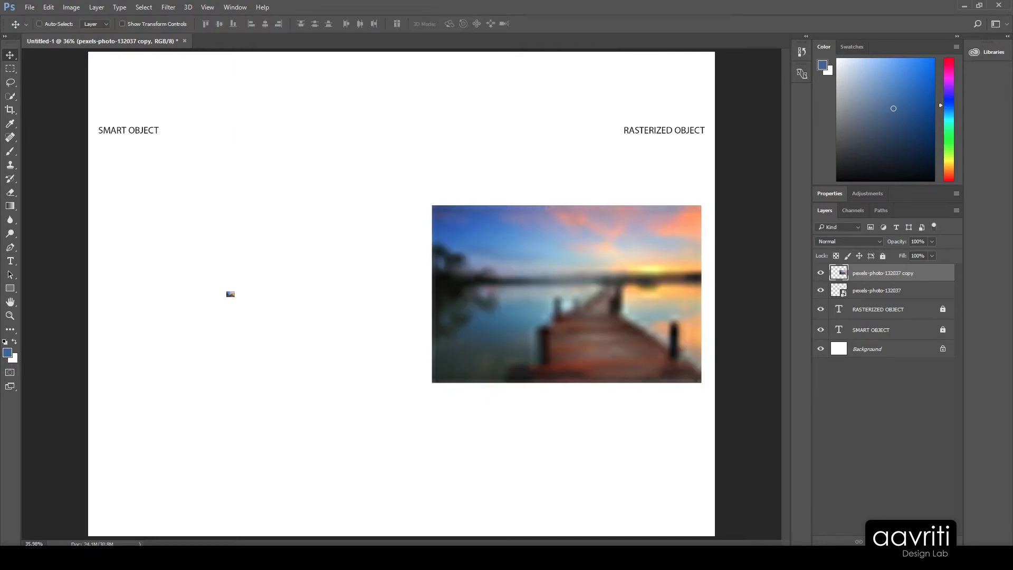
Examine the image quality of the re-enlarged rasterized photo up close.
scroll(666, 296, up, 10)
scroll(667, 296, down, 10)
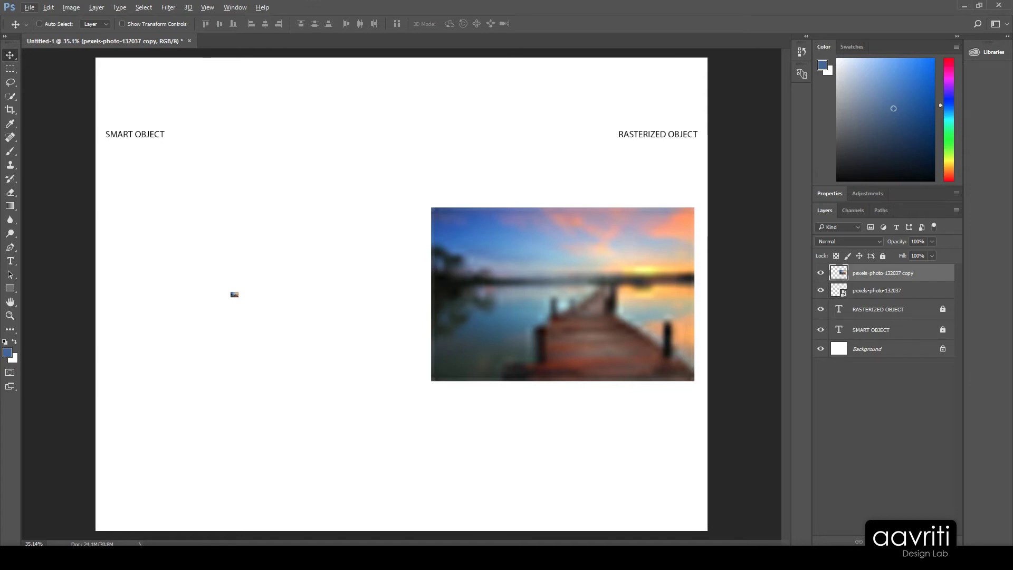
scroll(679, 276, up, 5)
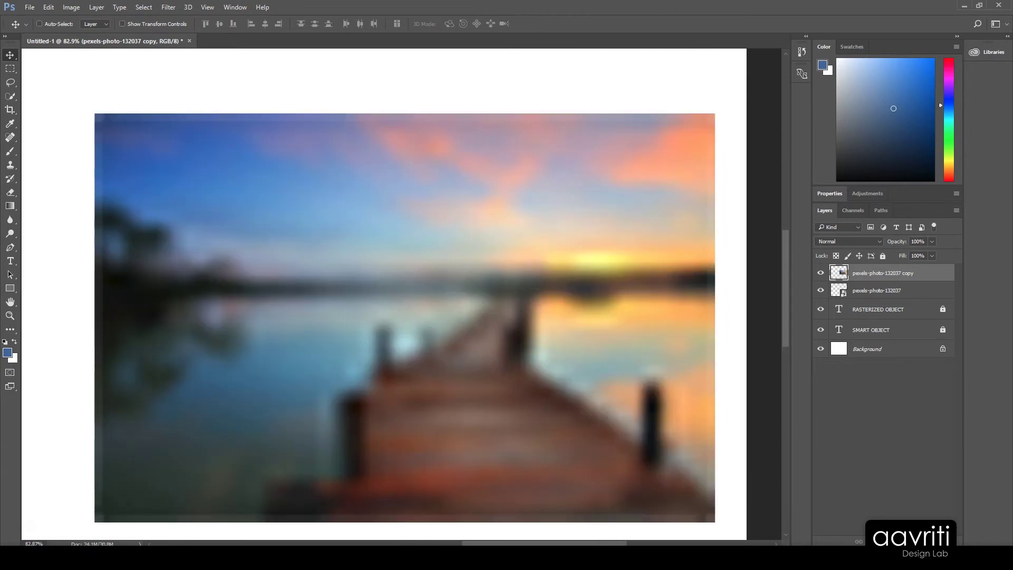
scroll(697, 255, down, 9)
scroll(652, 288, up, 8)
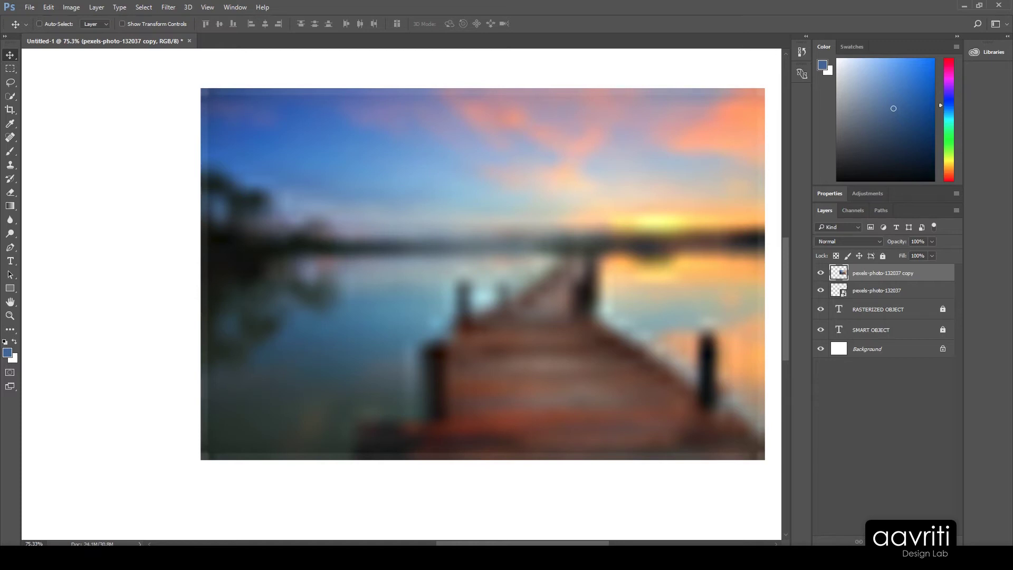
scroll(233, 293, down, 4)
scroll(233, 292, up, 2)
scroll(234, 293, down, 1)
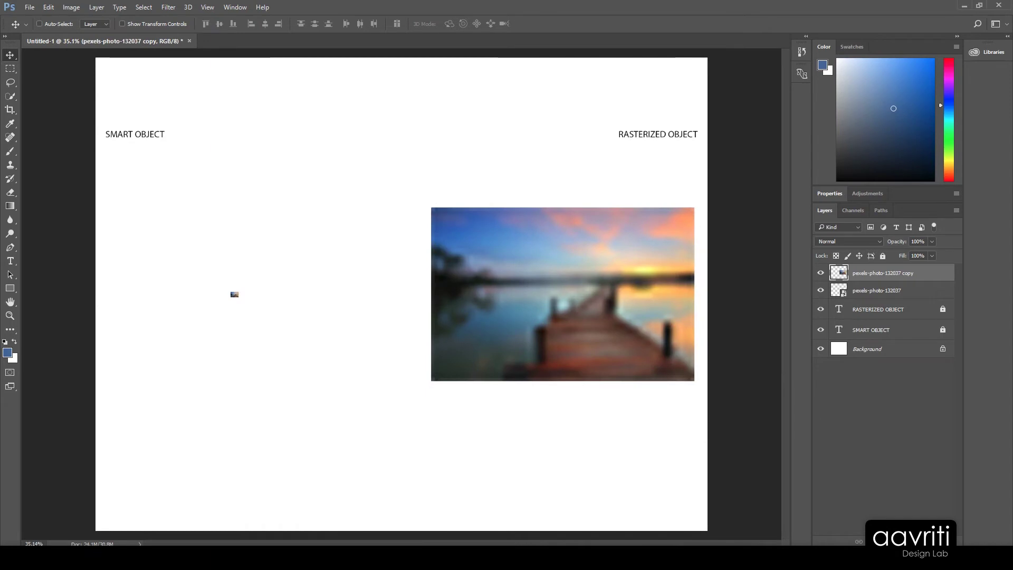
Enlarge the smart object photo to about 56% scale, align it under its label, and inspect its detail up close.
key(alt+bracketleft)
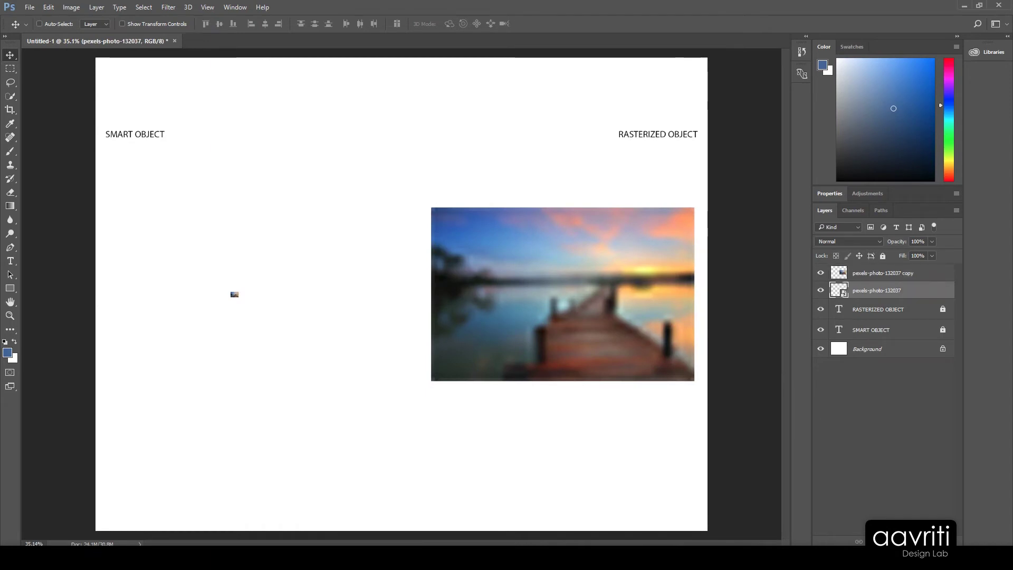
key(ctrl)
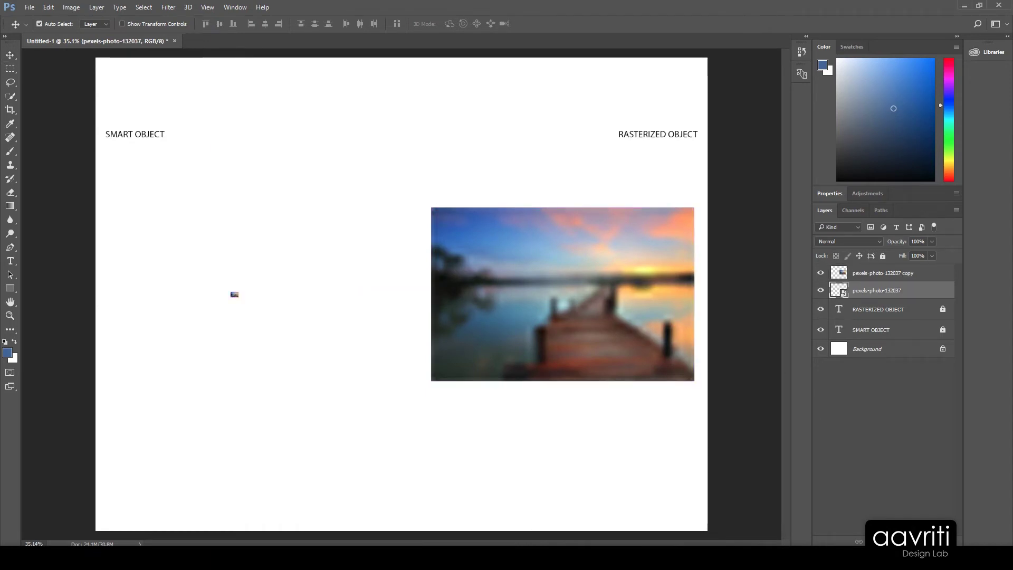
key(ctrl+t)
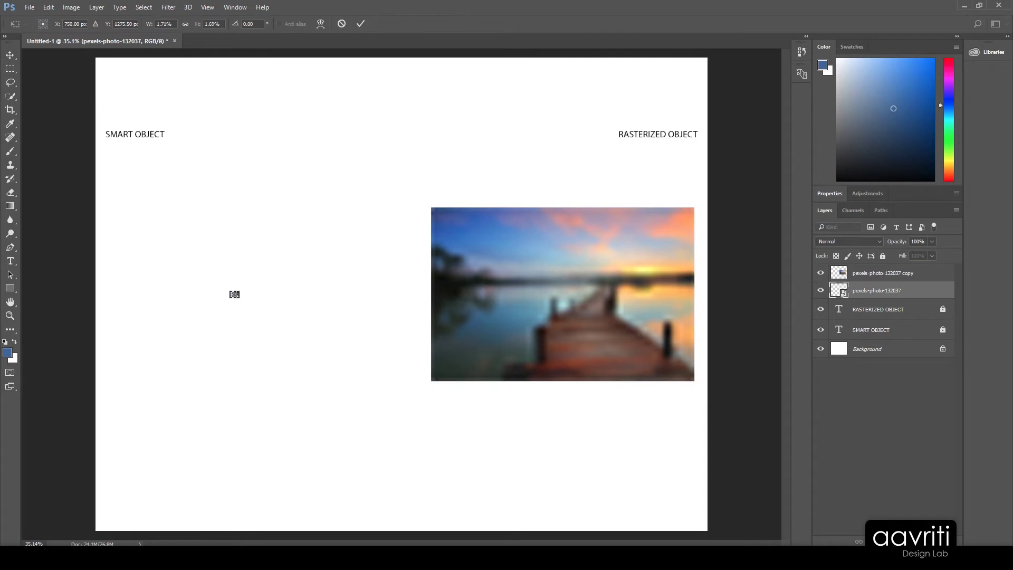
drag(236, 294, 369, 382)
drag(307, 322, 319, 315)
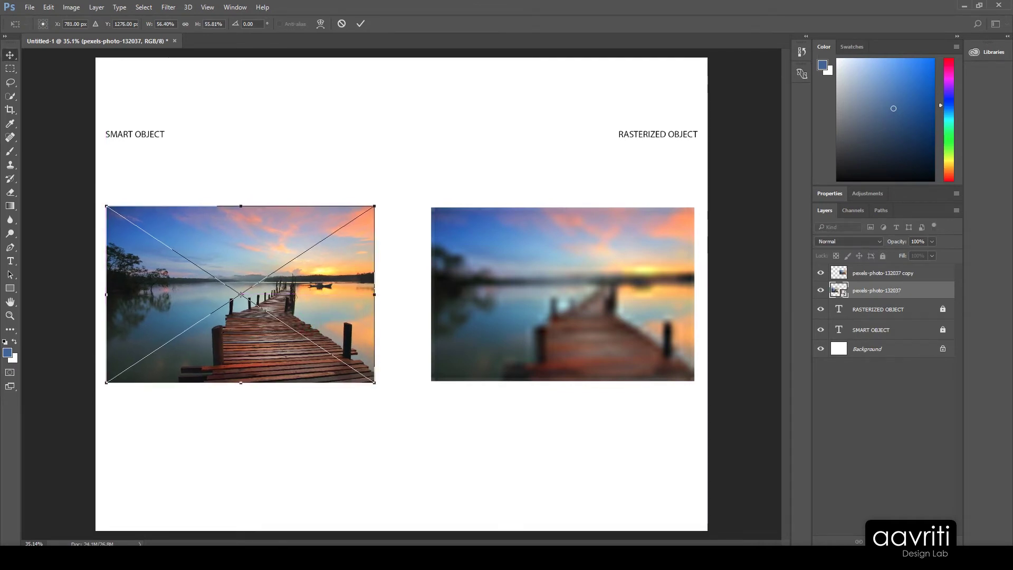
key(Return)
scroll(256, 336, up, 10)
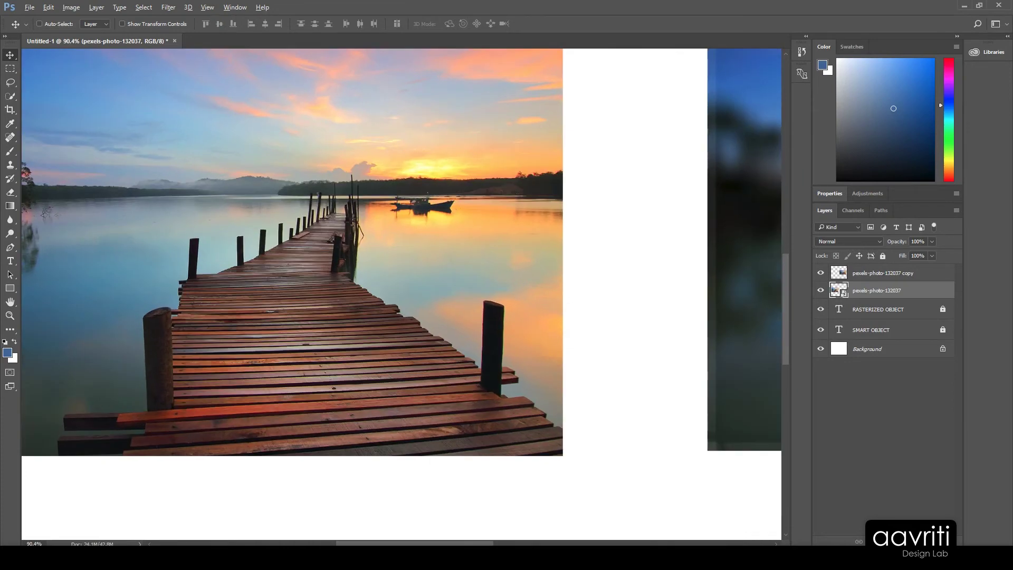
scroll(367, 192, up, 2)
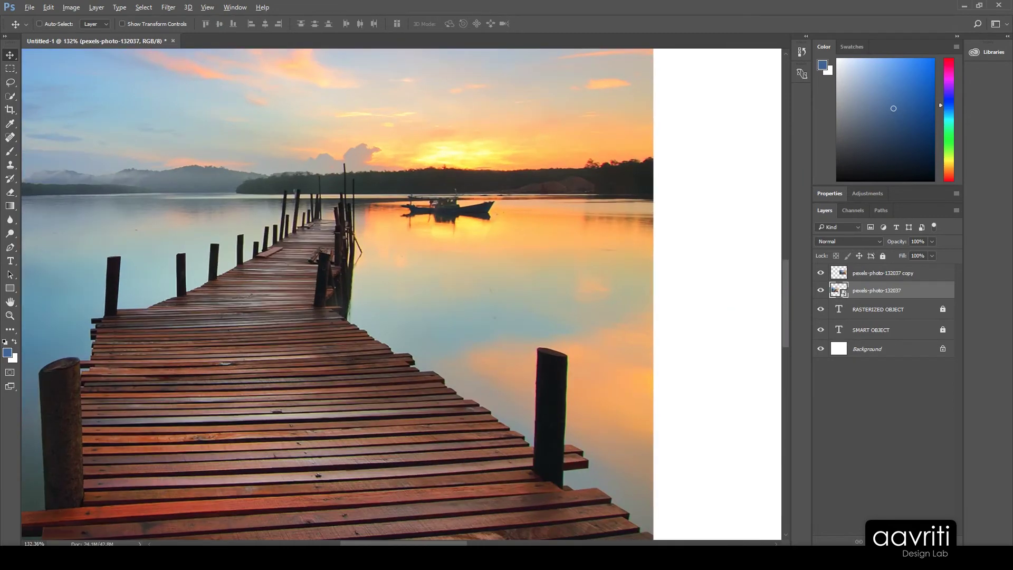
scroll(396, 315, down, 4)
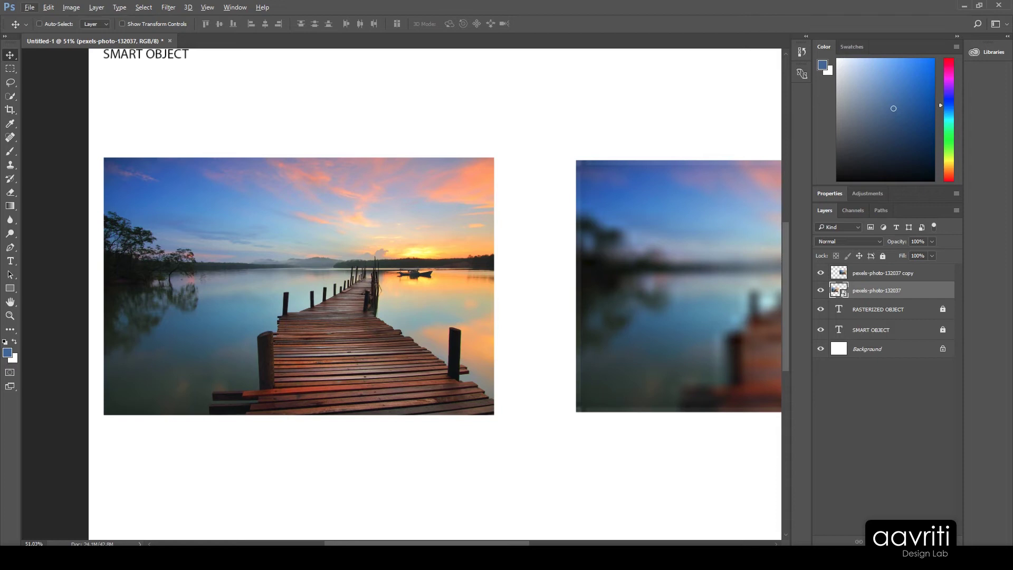
scroll(401, 285, down, 4)
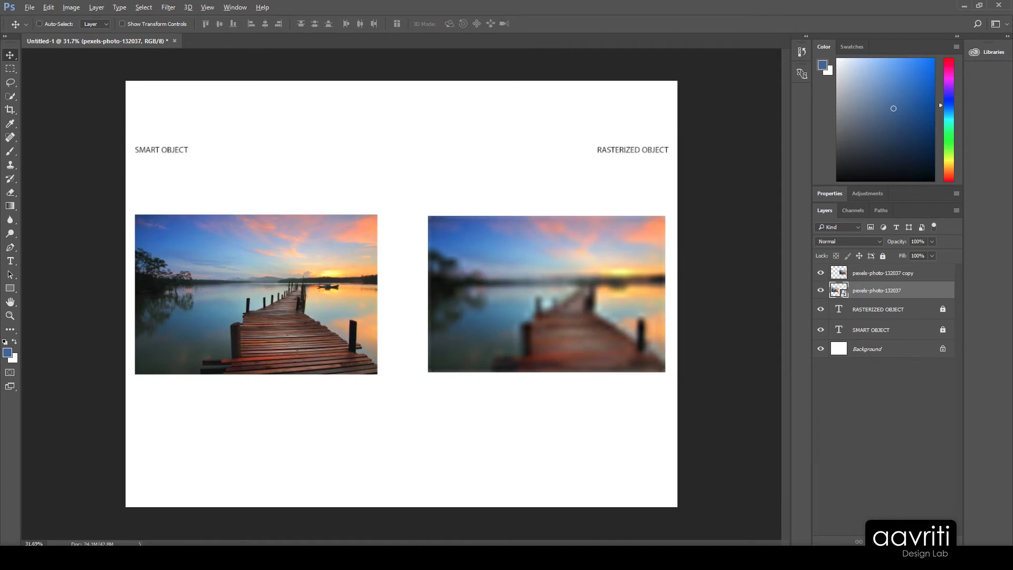
Delete the rasterized photo copy's layer.
key(alt)
click(928, 273)
drag(891, 476, 947, 542)
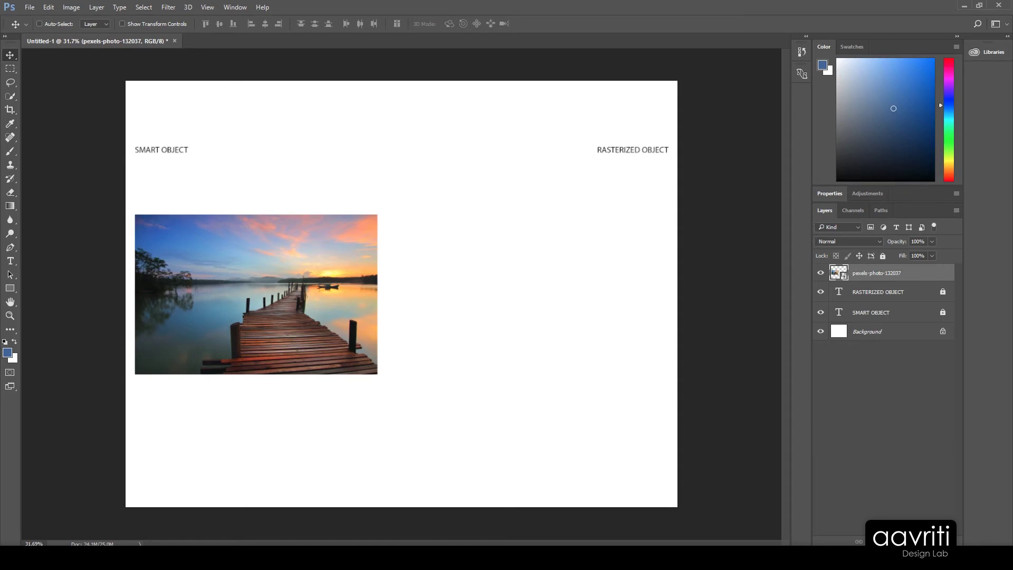
Duplicate the smart object photo beneath the RASTERIZED OBJECT label and rasterize the copy's layer.
drag(263, 270, 554, 270)
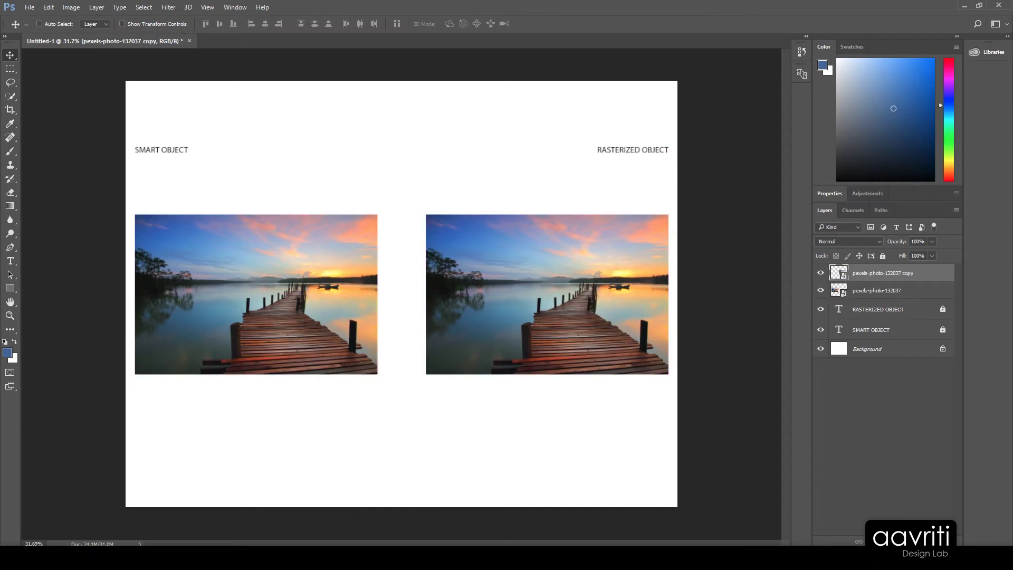
scroll(571, 295, up, 4)
scroll(652, 316, up, 1)
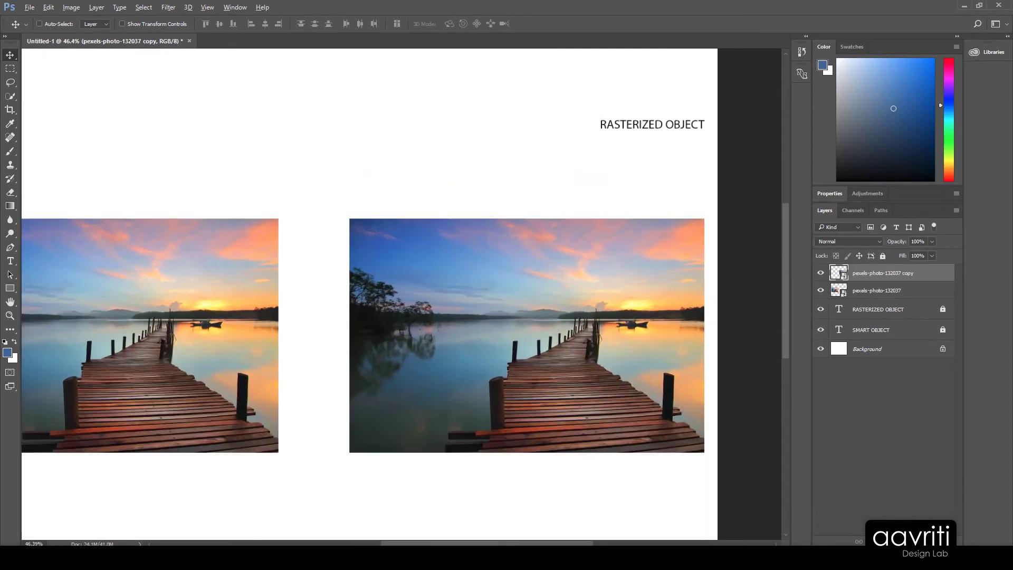
scroll(652, 342, up, 2)
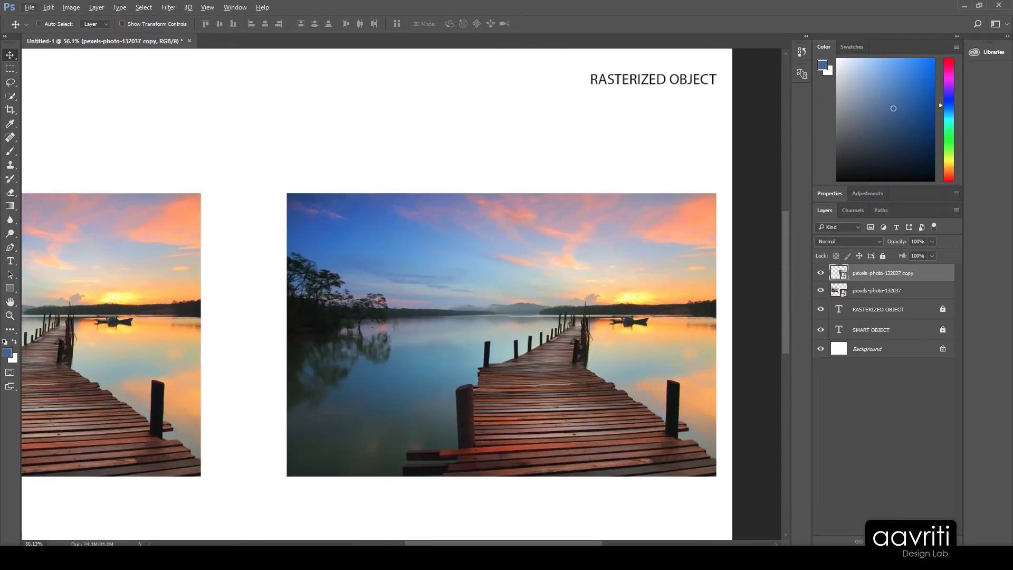
right_click(937, 273)
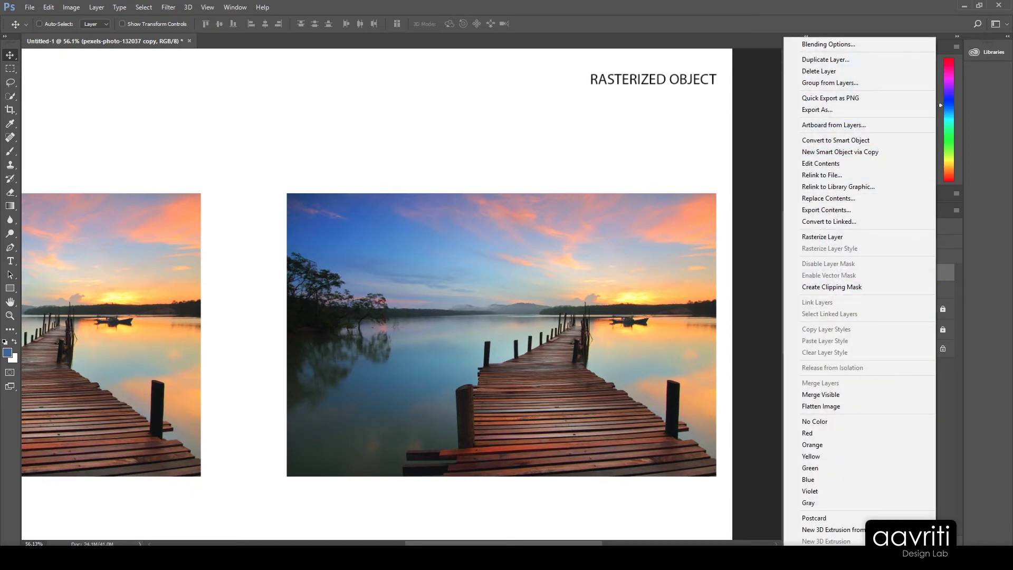
click(822, 236)
scroll(588, 338, down, 1)
scroll(370, 294, down, 5)
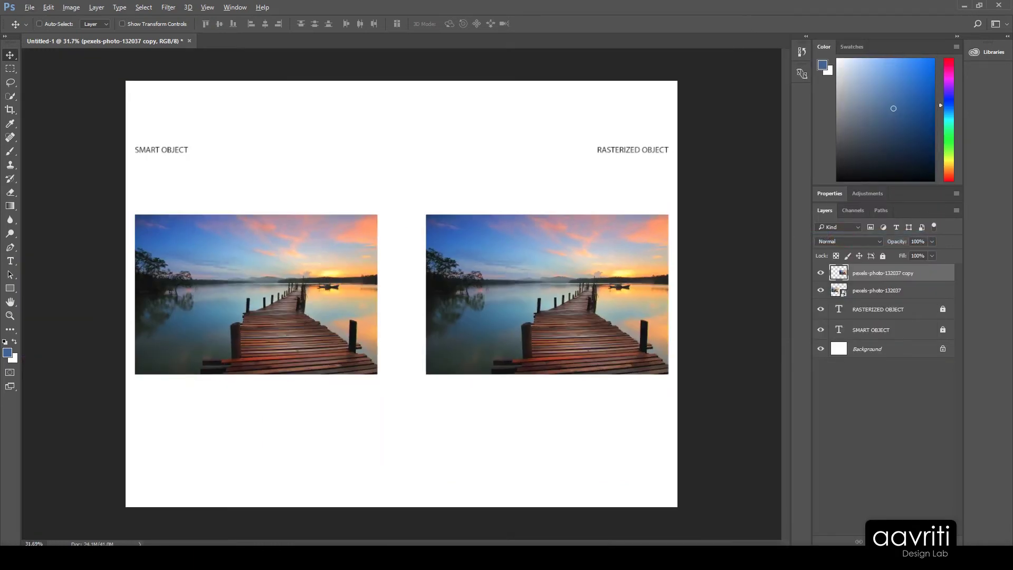
Apply the last-used Filter Gallery effect, Fresco, to the rasterized photo copy.
scroll(491, 293, up, 2)
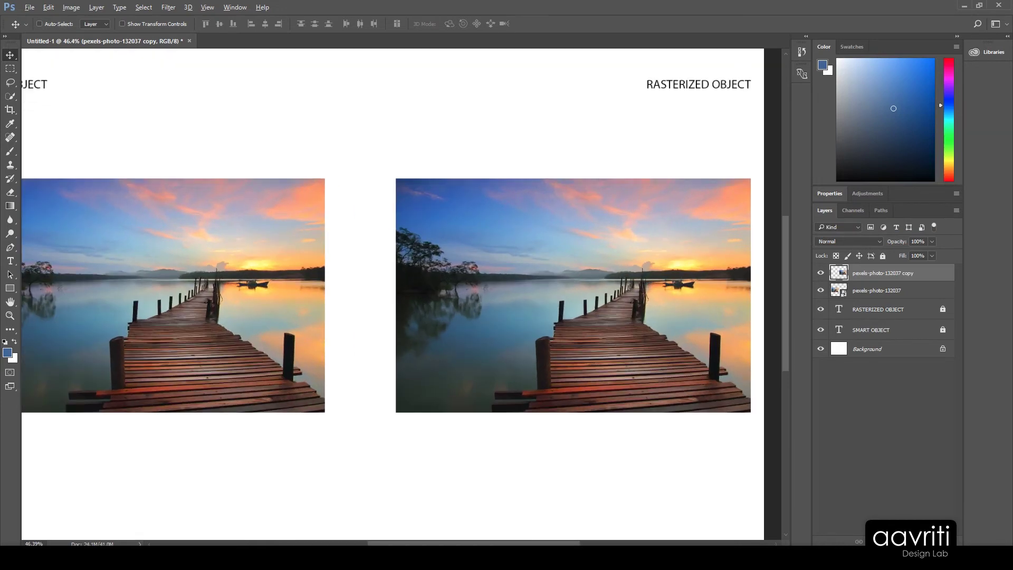
scroll(527, 286, down, 2)
scroll(636, 242, up, 3)
click(168, 7)
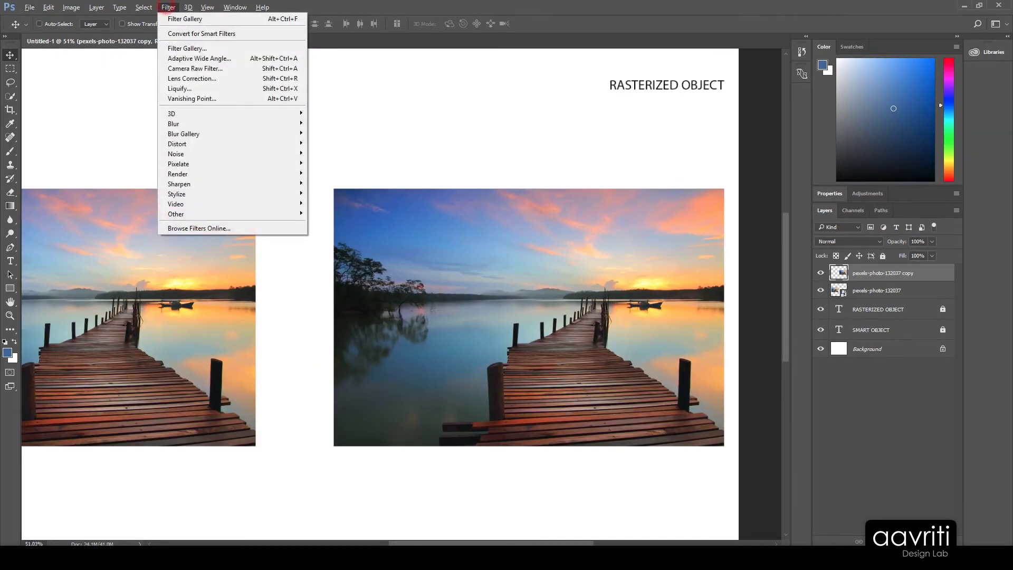
click(184, 19)
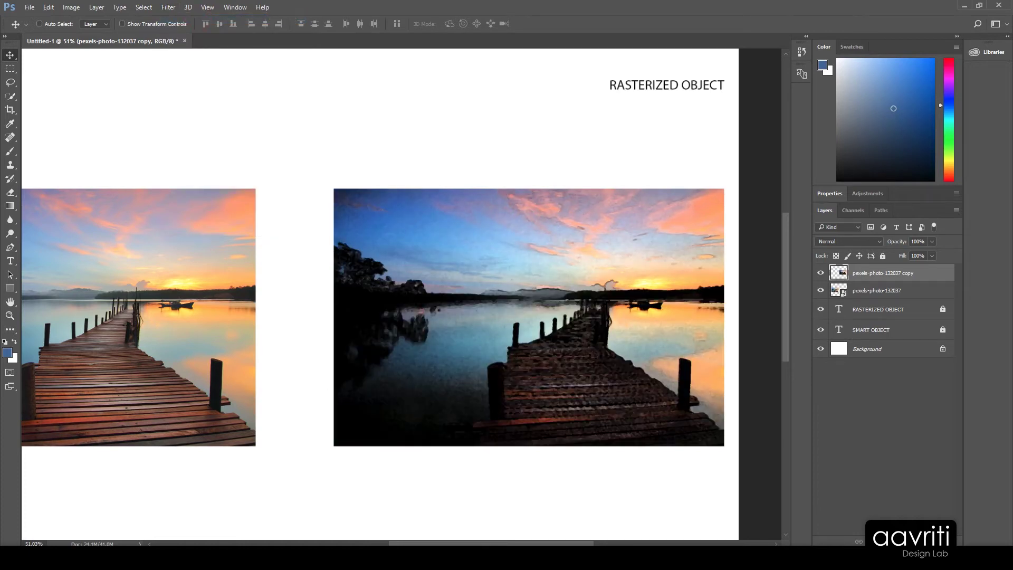
Examine the filtered rasterized copy and its layer entry, comparing it with the unfiltered smart object photo.
click(168, 7)
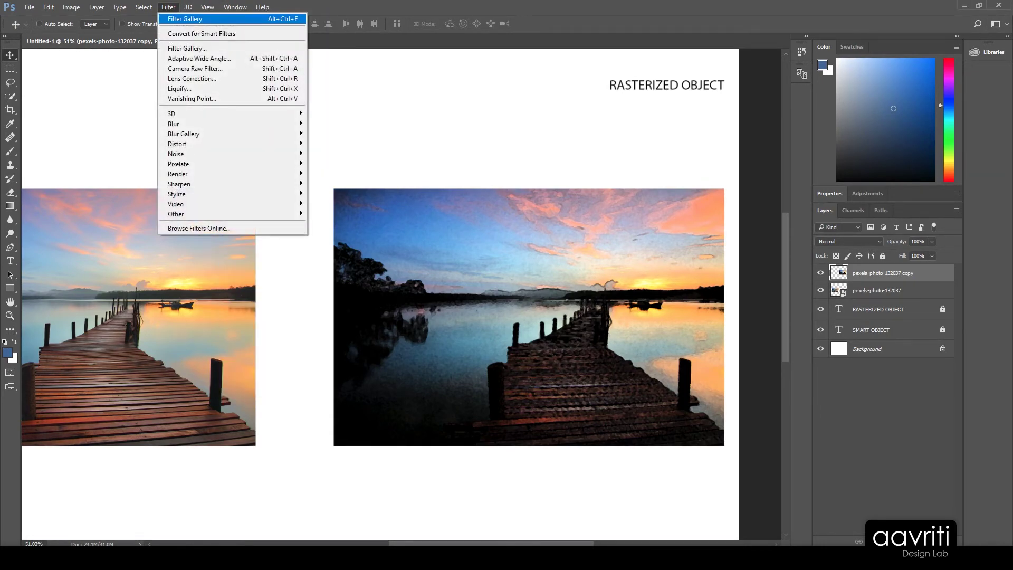
mouse_move(263, 6)
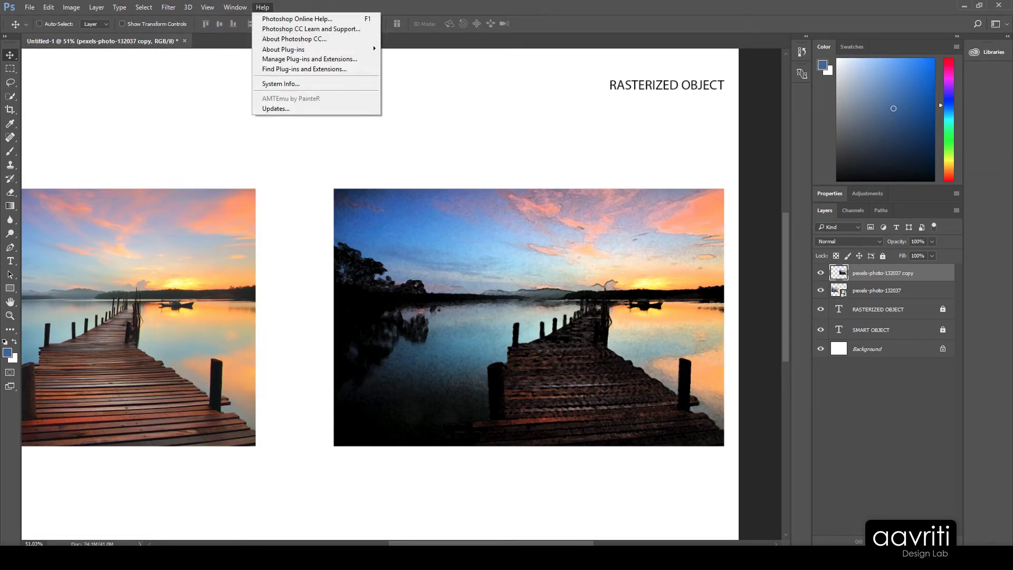
click(504, 276)
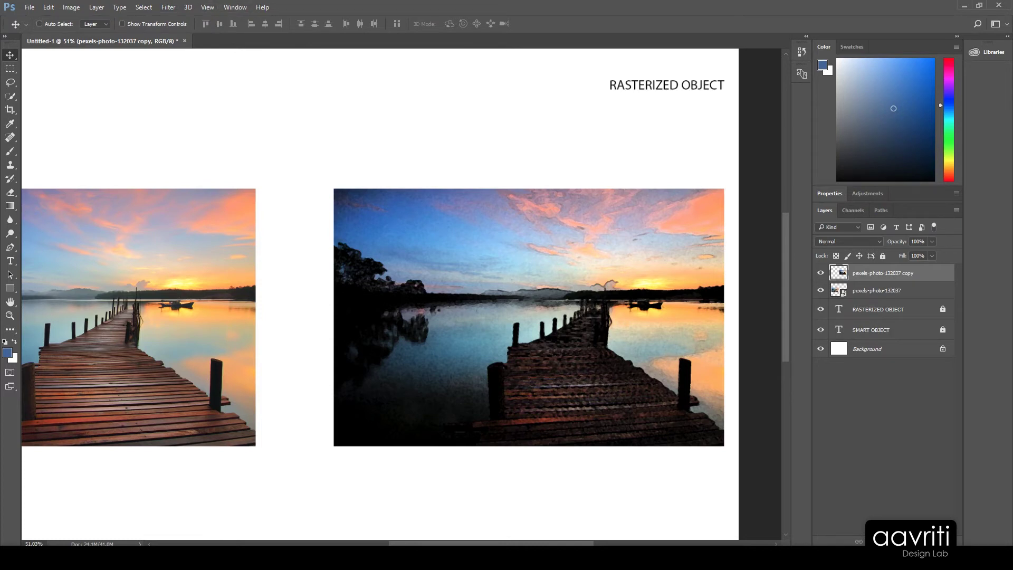
scroll(578, 257, down, 3)
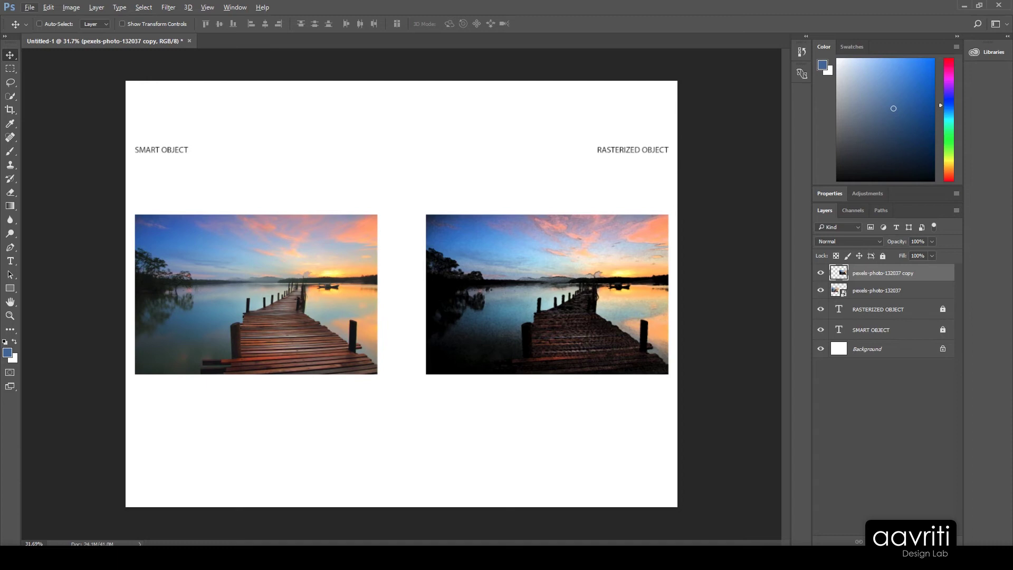
key(ctrl)
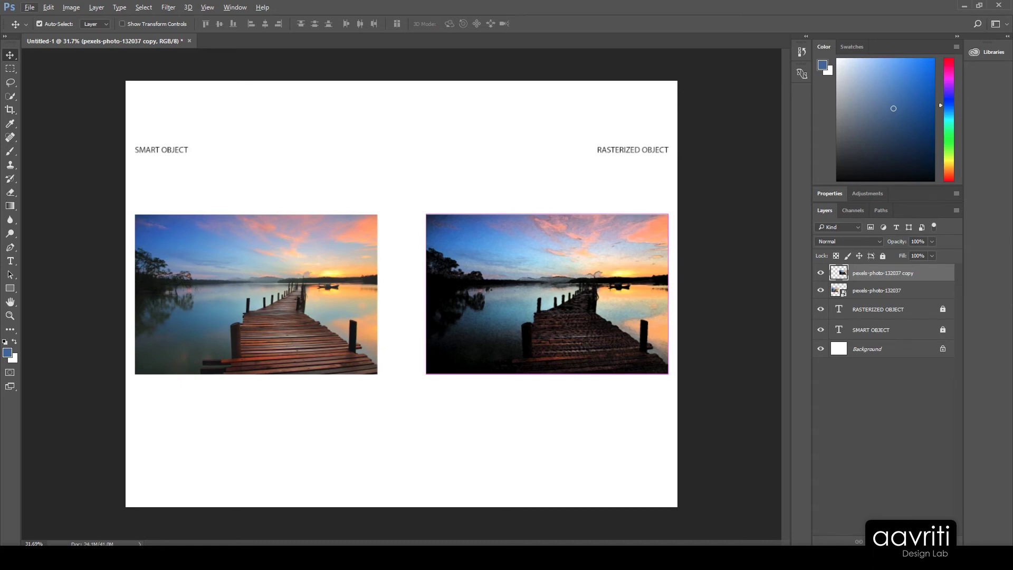
click(39, 24)
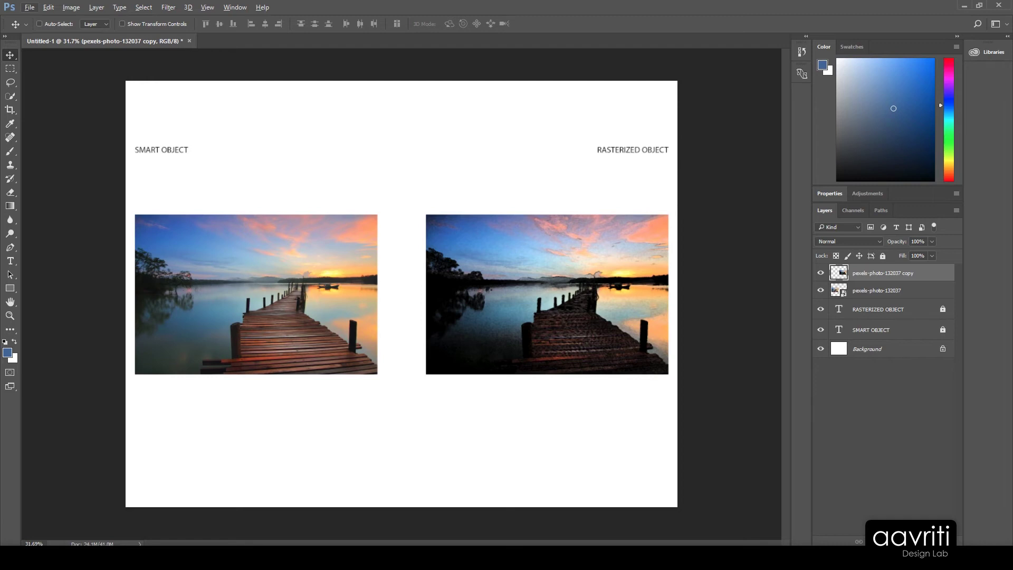
scroll(617, 279, up, 3)
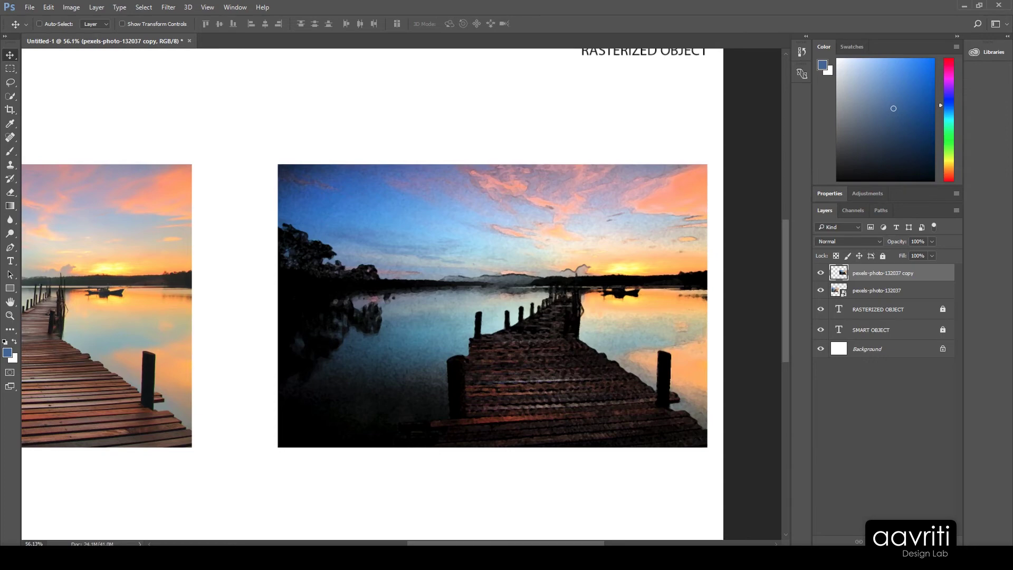
scroll(400, 294, down, 3)
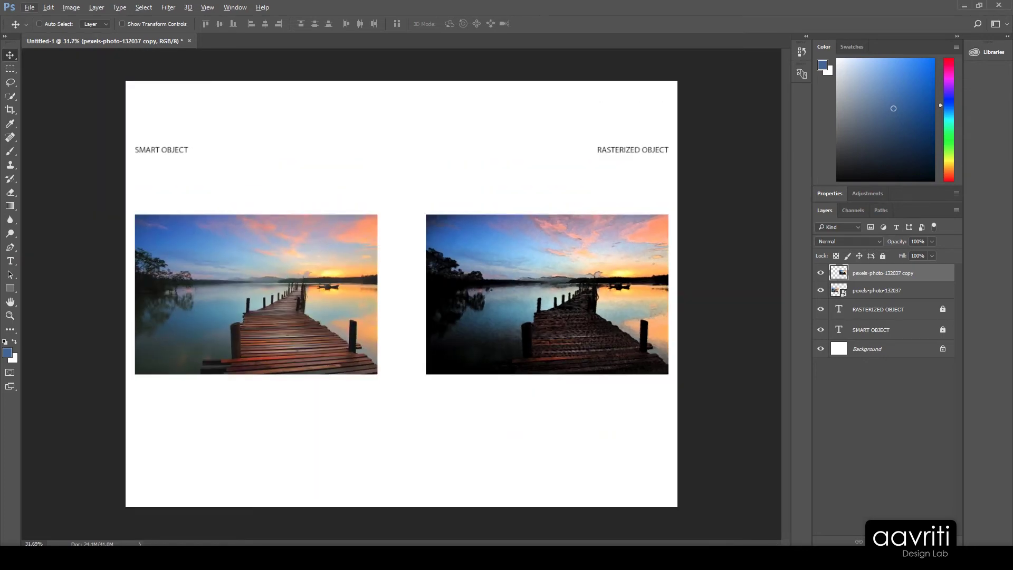
Apply the Fresco filter to the smart object photo with Brush Size 2, Brush Detail 8 and Texture 1.
scroll(152, 272, up, 2)
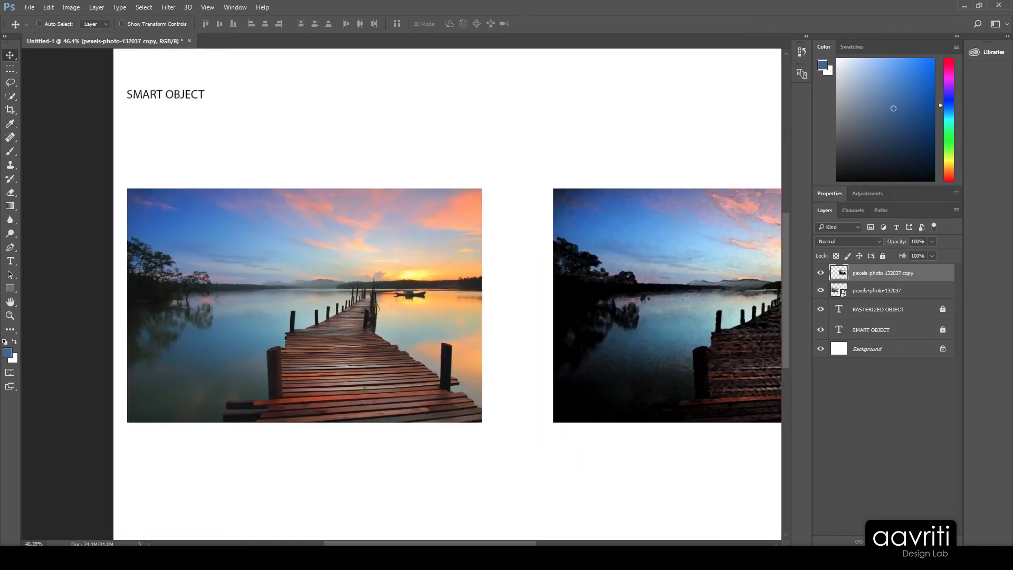
click(934, 290)
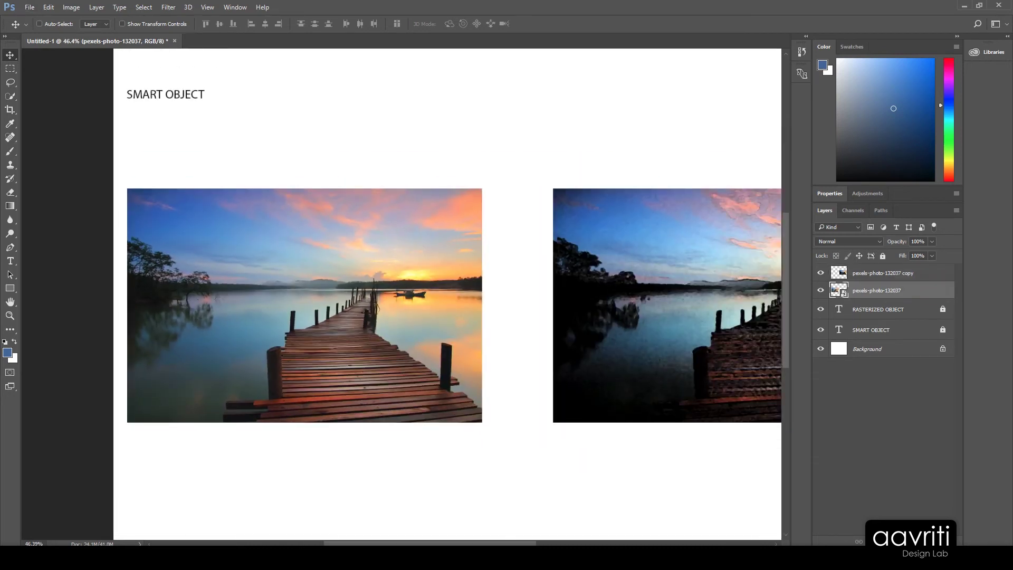
click(168, 6)
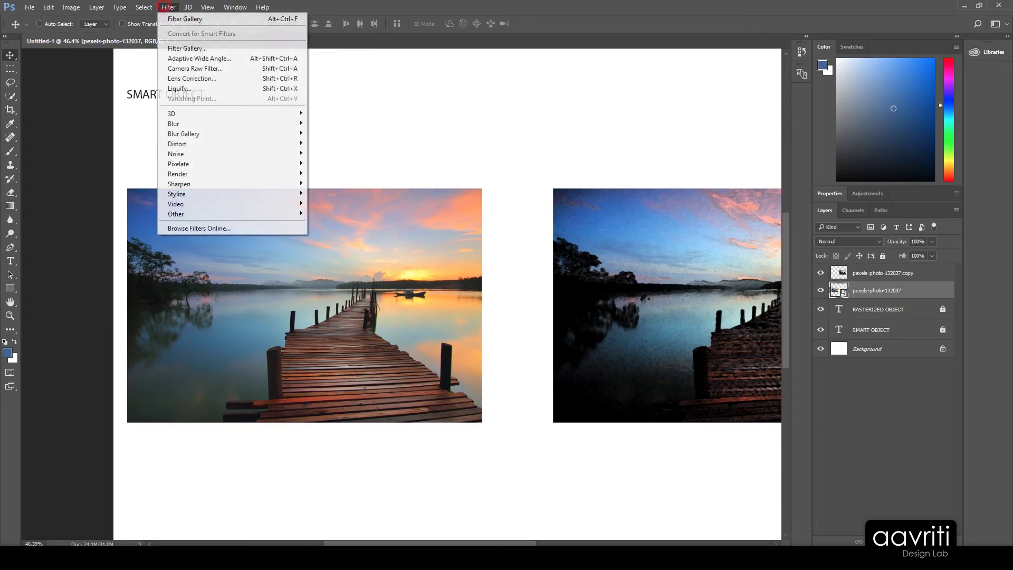
click(182, 16)
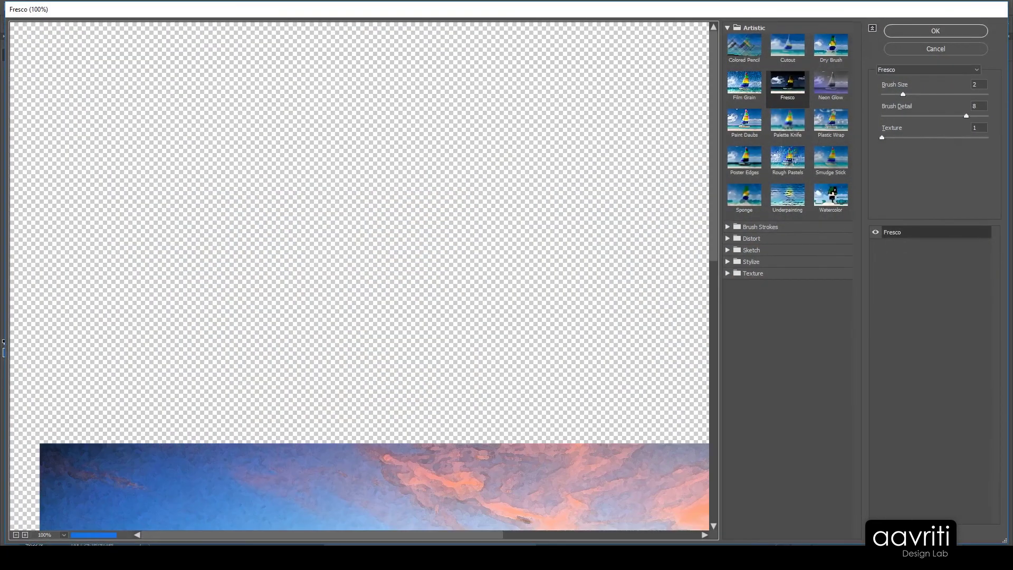
scroll(359, 275, down, 8)
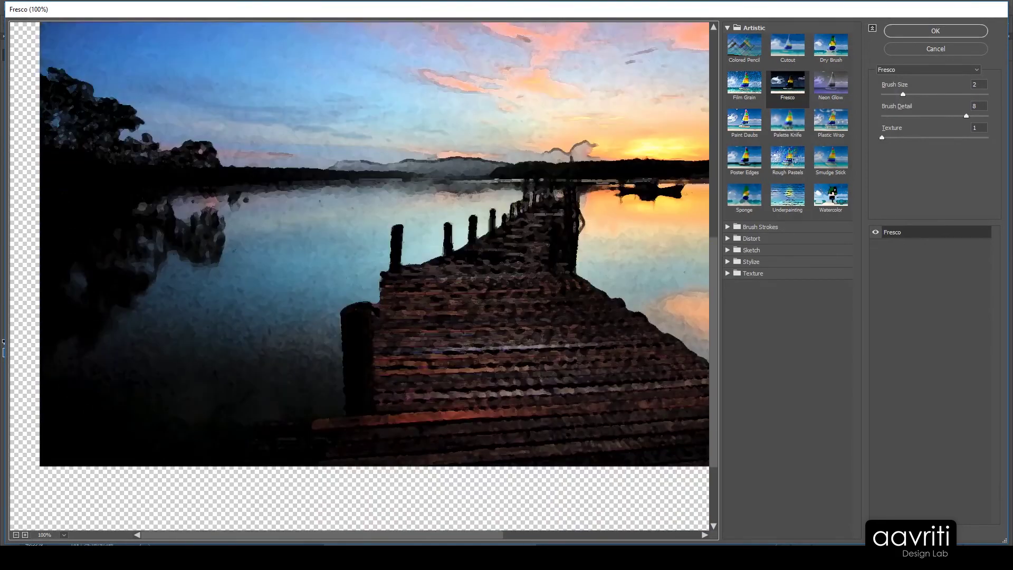
scroll(359, 275, up, 3)
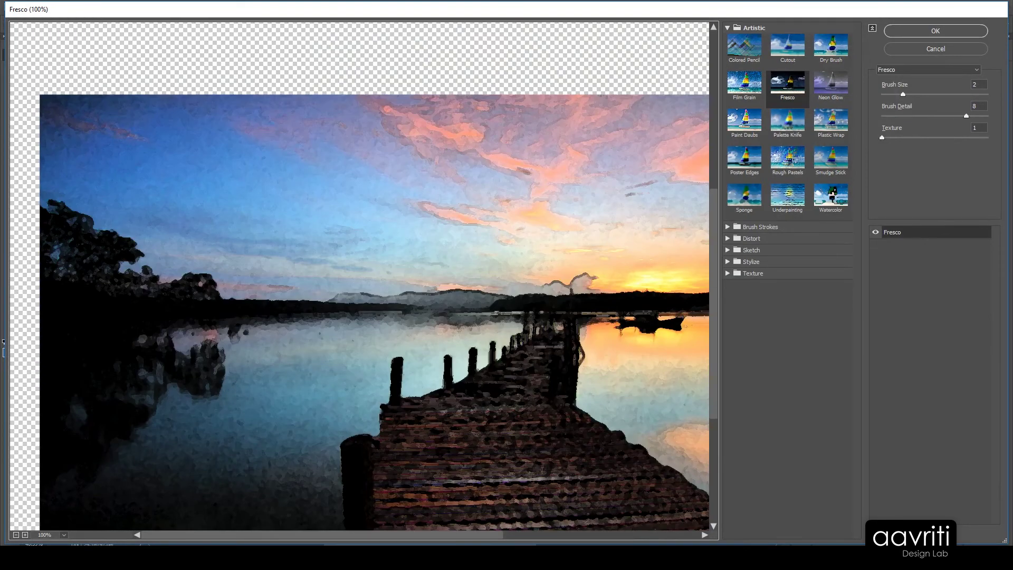
key(Return)
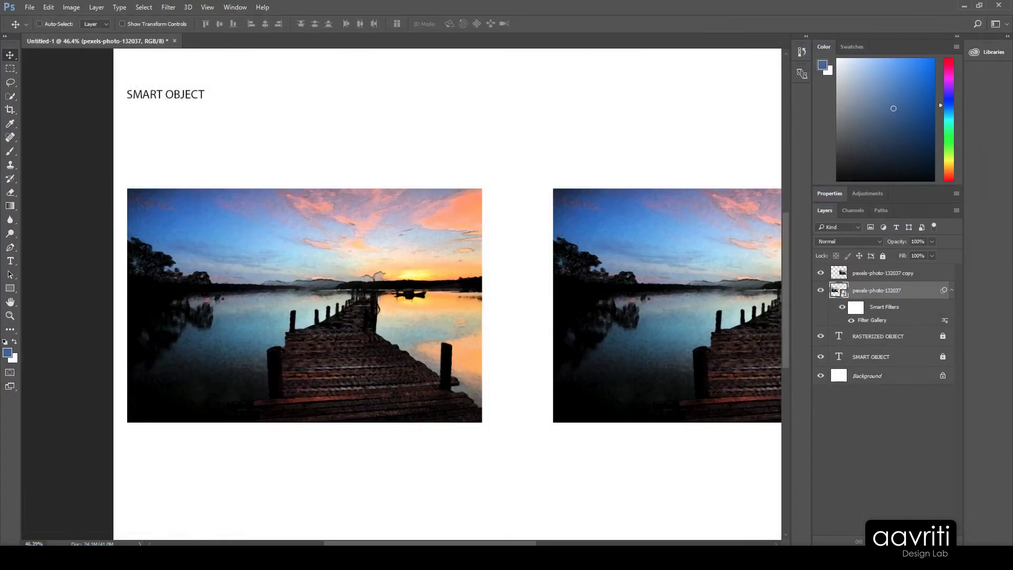
Compare the two filtered photos and delete the filter mask from the smart object's smart filters.
scroll(401, 294, down, 4)
scroll(401, 294, up, 2)
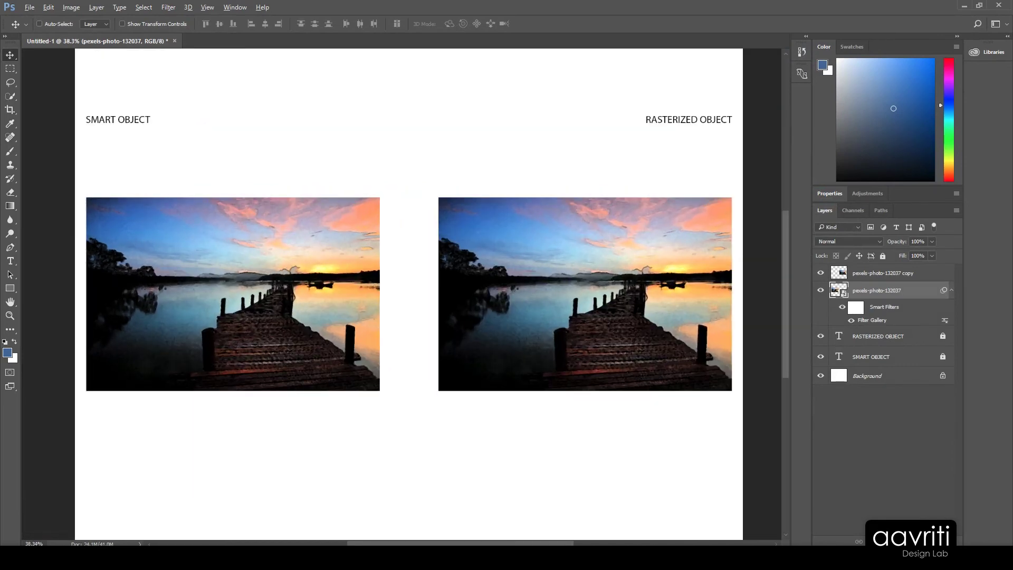
scroll(372, 274, up, 4)
scroll(361, 279, down, 5)
scroll(159, 270, up, 5)
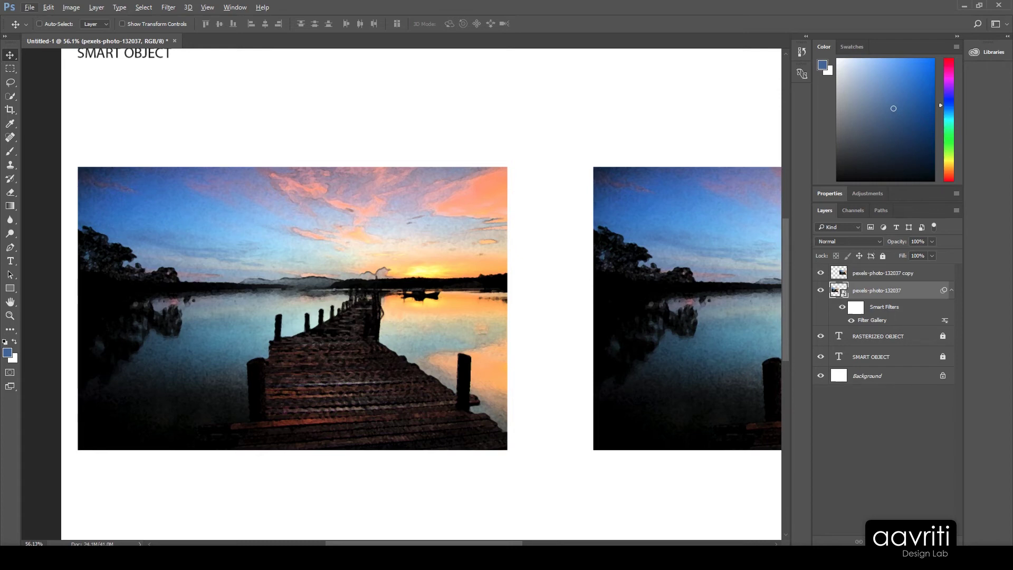
drag(855, 308, 941, 541)
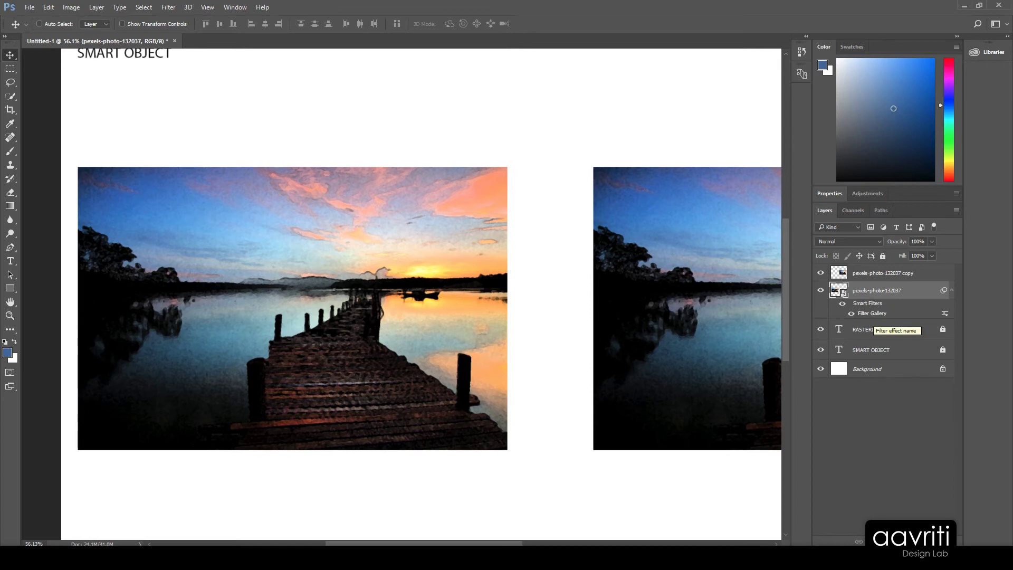
Change the smart object's Filter Gallery effect to Rough Pastels with Stroke Length 6, Stroke Detail 4, Canvas texture and Relief 20.
double_click(872, 313)
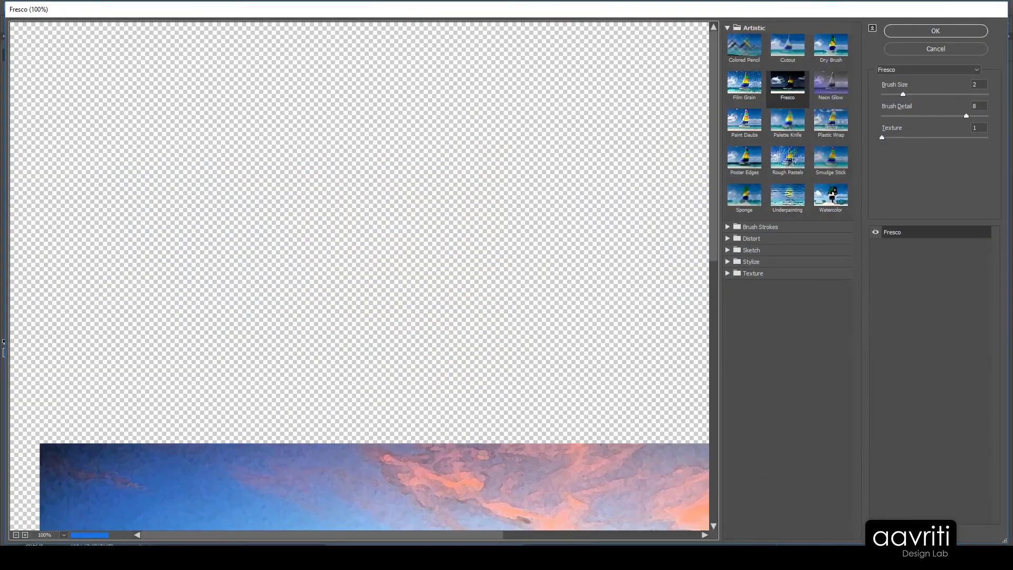
click(786, 161)
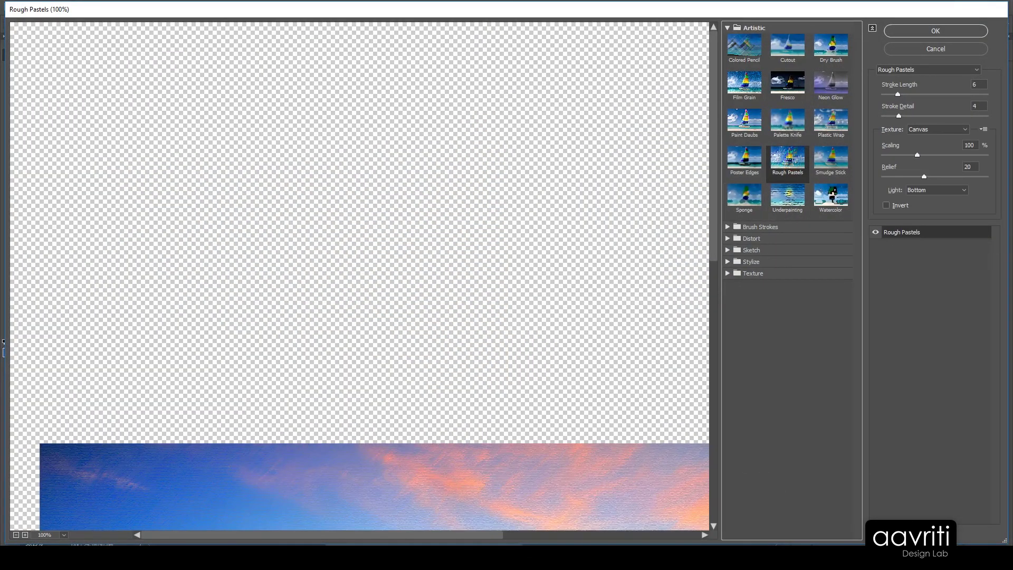
key(alt)
key(ctrl+0)
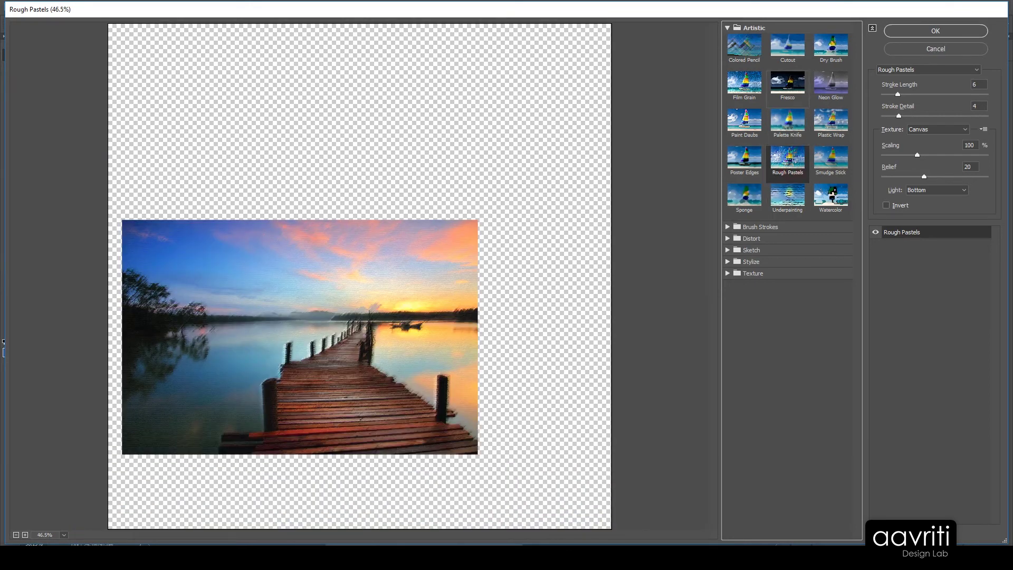
click(786, 86)
click(787, 123)
click(786, 161)
click(928, 31)
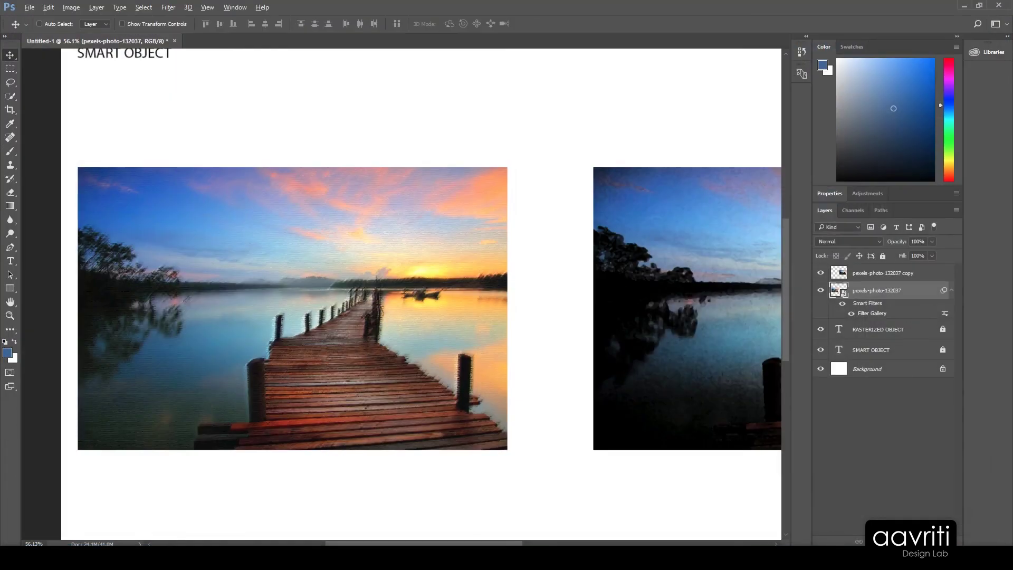
Add a filter mask to the smart object's smart filters and turn off the Filter Gallery effect.
key(ctrl+0)
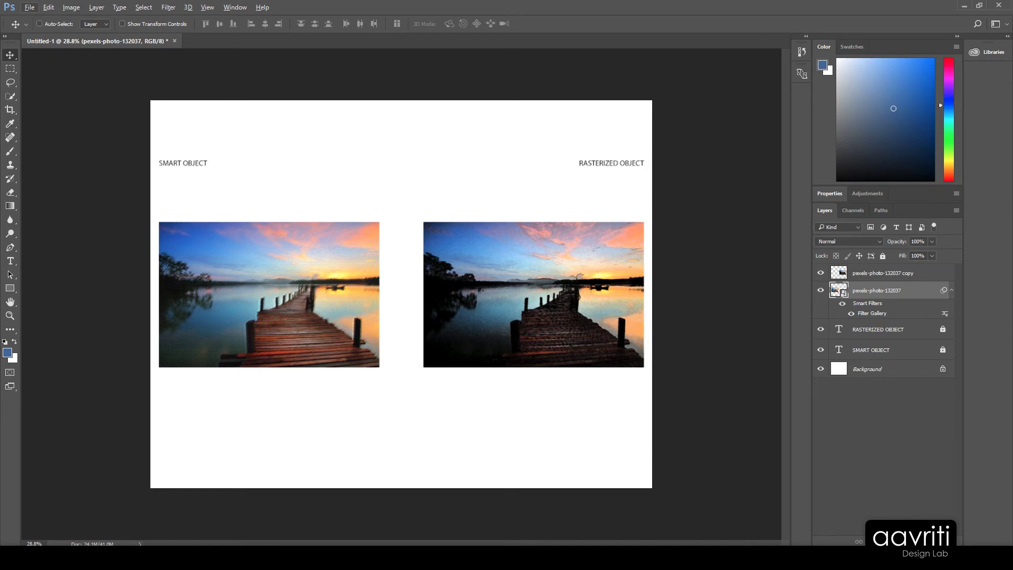
scroll(450, 286, up, 3)
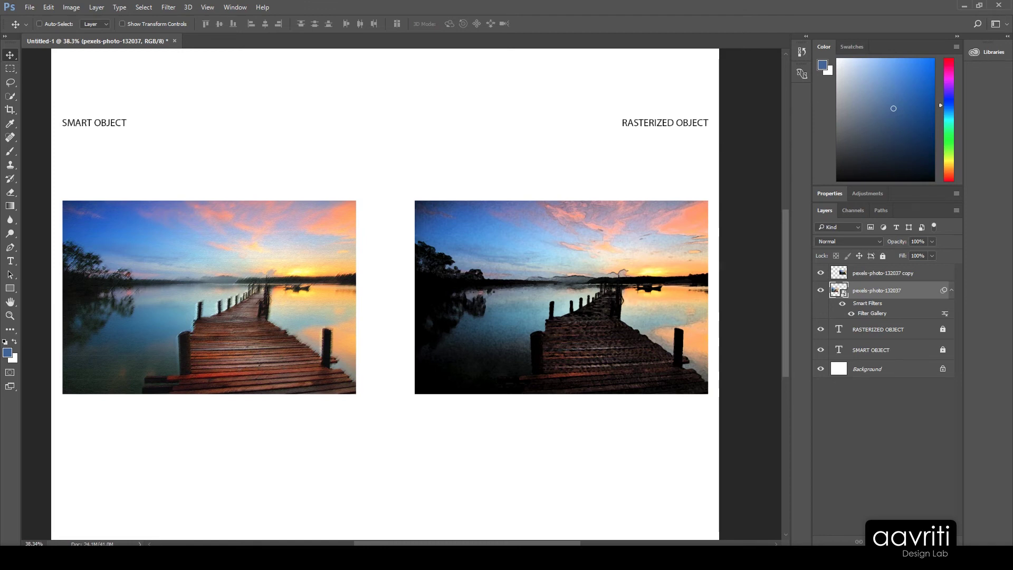
right_click(900, 304)
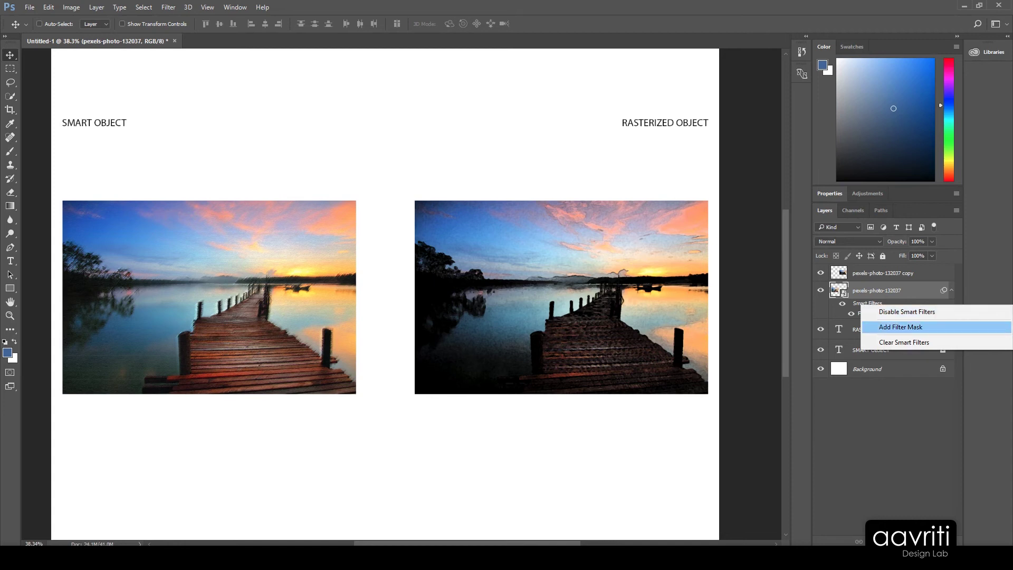
click(900, 327)
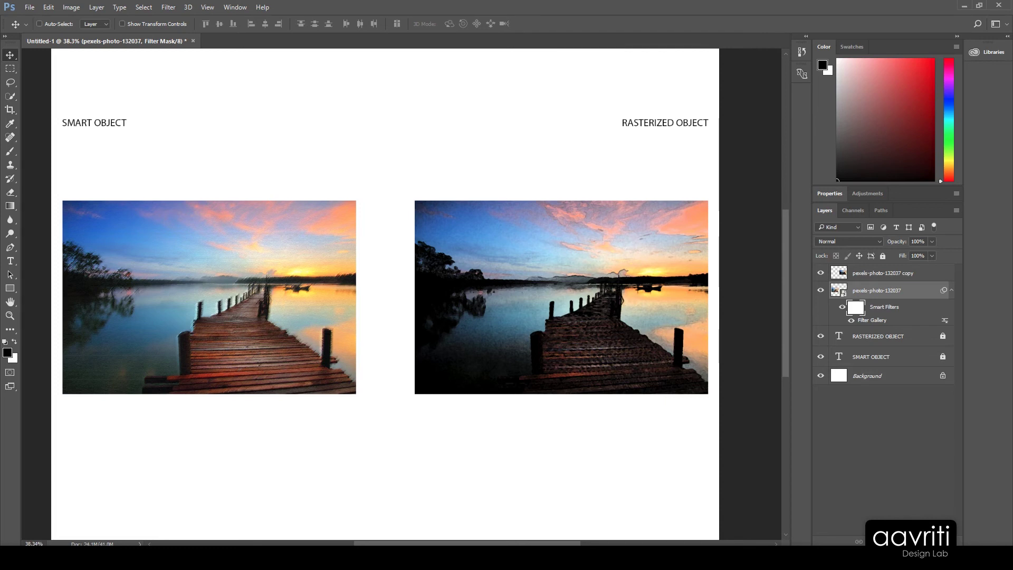
click(851, 320)
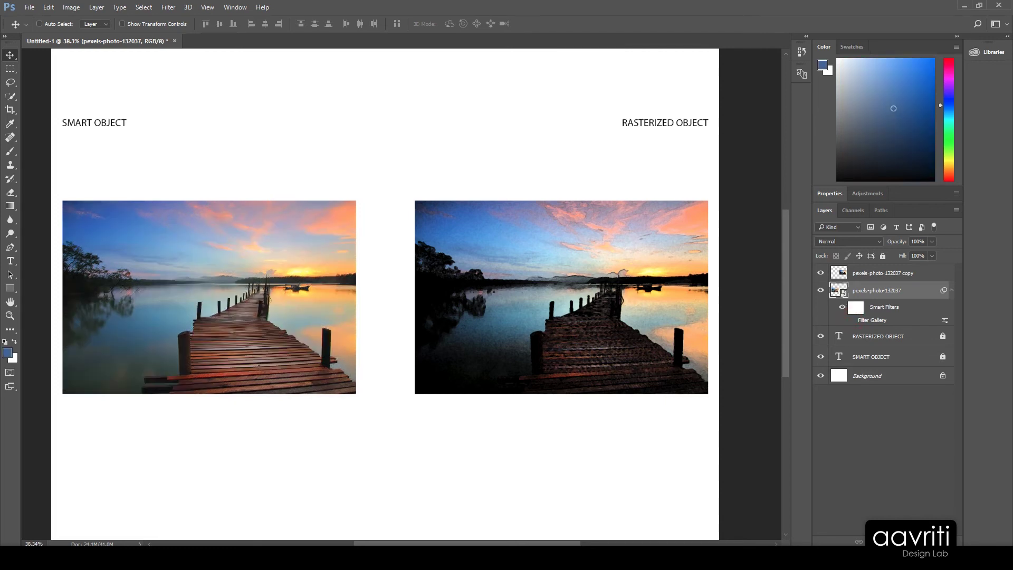
Turn the Filter Gallery effect back on, select the smart filter mask and set up a soft black 250 px brush.
click(851, 320)
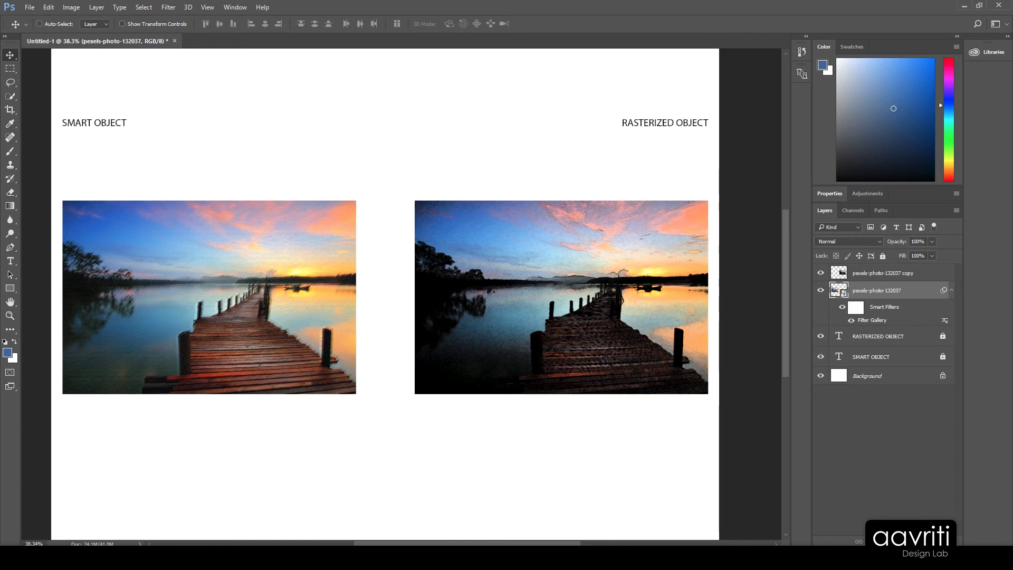
click(856, 307)
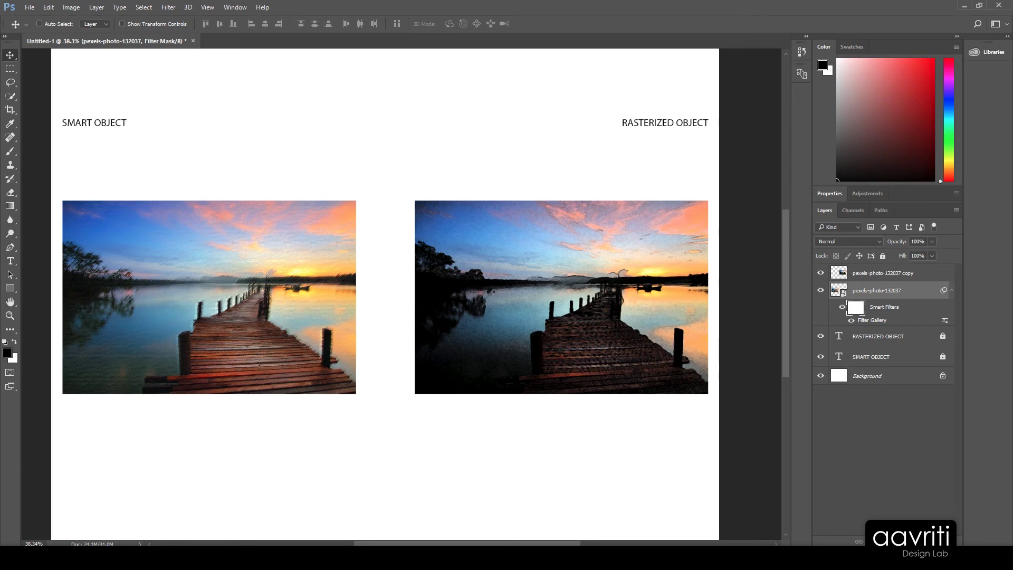
click(10, 150)
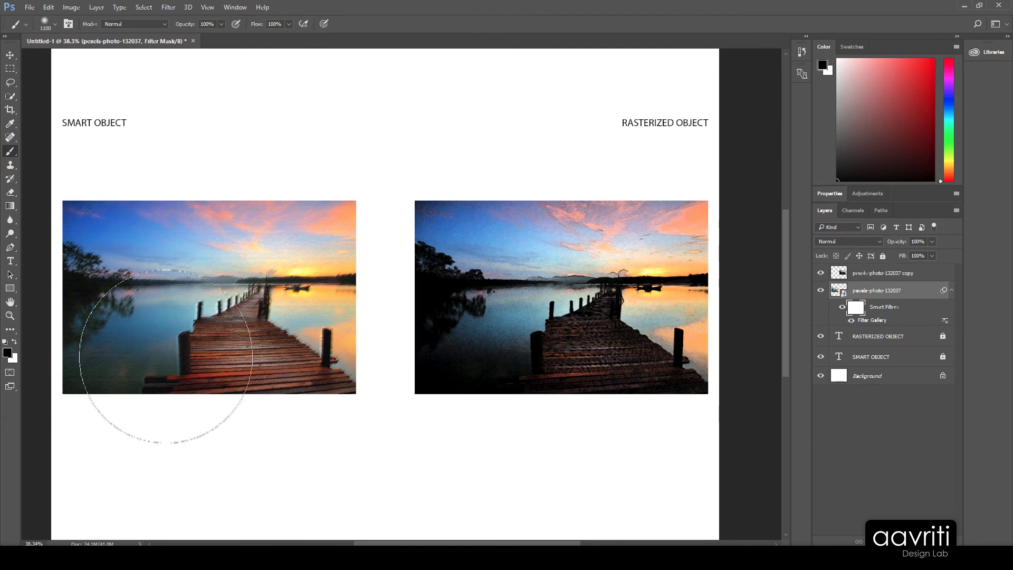
key(bracketleft)
key(bracketleft)
key(bracketleft)
key(bracketleft)
key(bracketleft)
key(bracketleft)
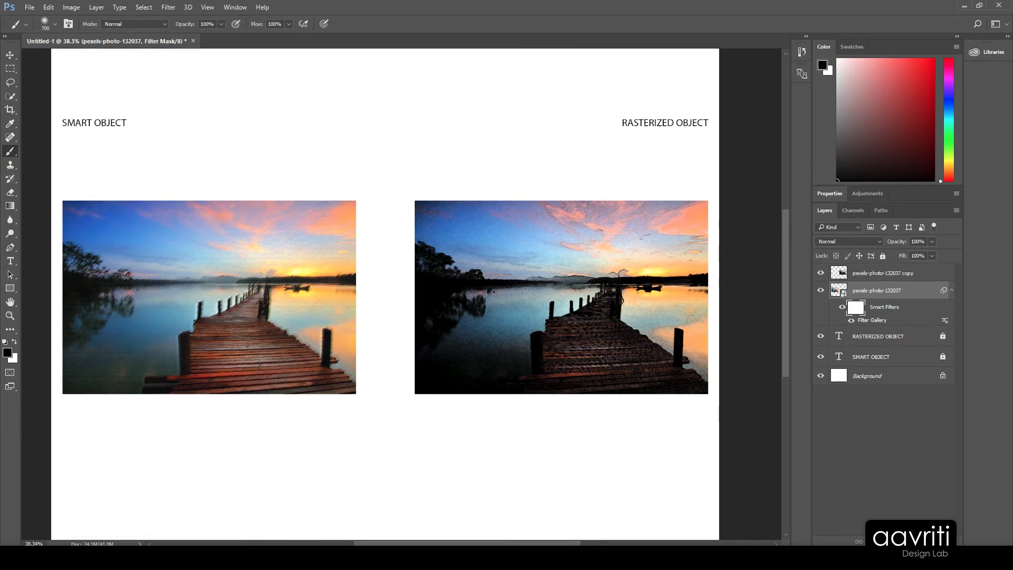
key(bracketleft)
right_click(288, 235)
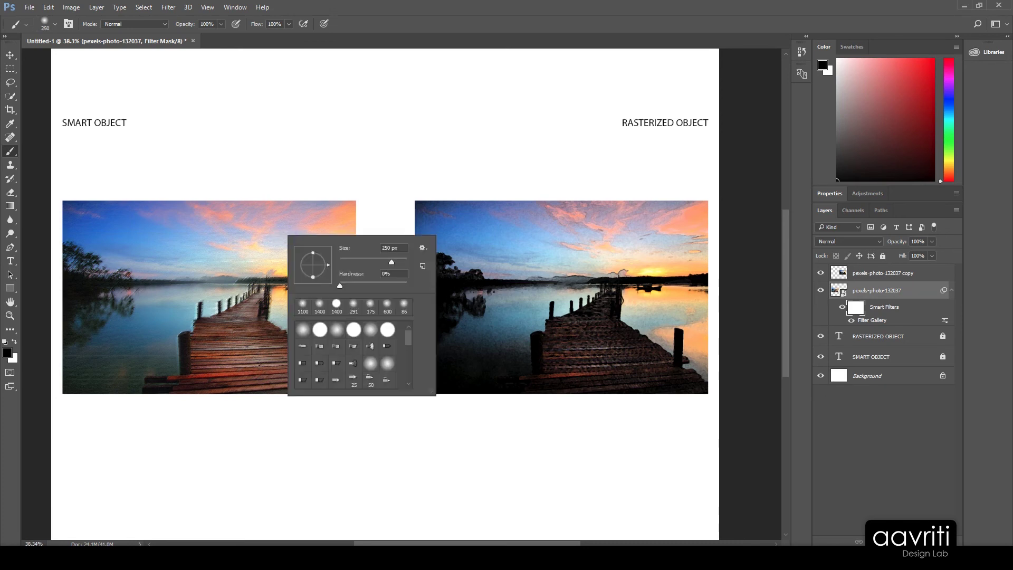
key(Escape)
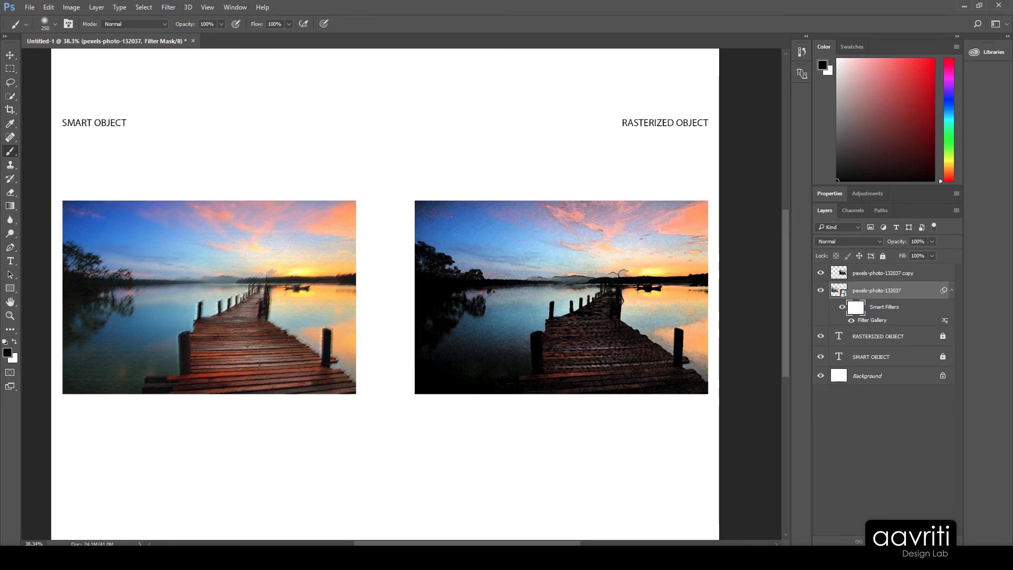
Paint black on the smart filter mask over the pier and the water around it to hide the filter effect there.
mouse_move(311, 255)
mouse_down()
mouse_move(291, 302)
mouse_move(238, 306)
mouse_up()
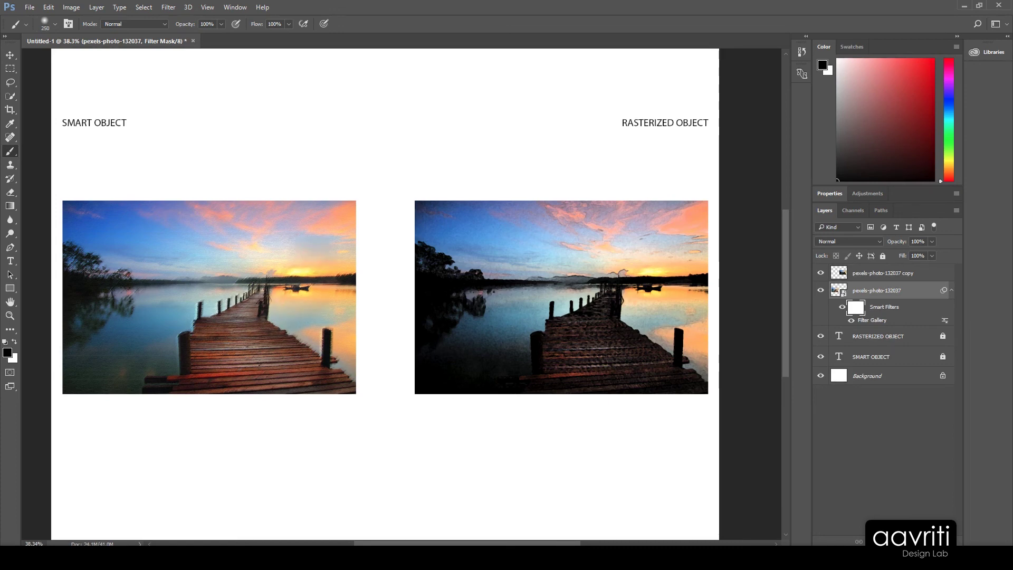
mouse_move(278, 255)
mouse_down()
mouse_move(249, 290)
mouse_move(327, 354)
mouse_move(206, 354)
mouse_up()
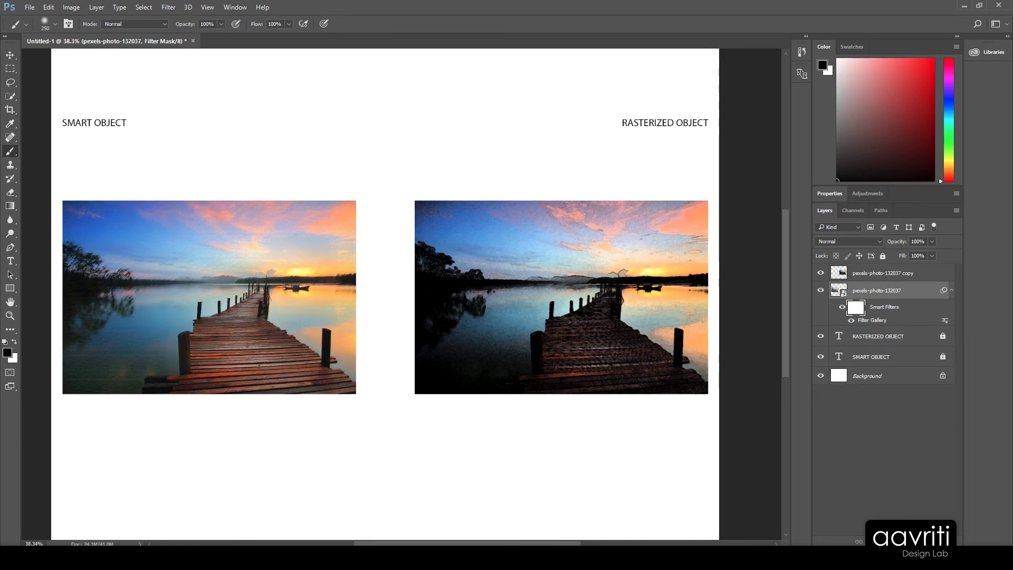
scroll(147, 316, up, 8)
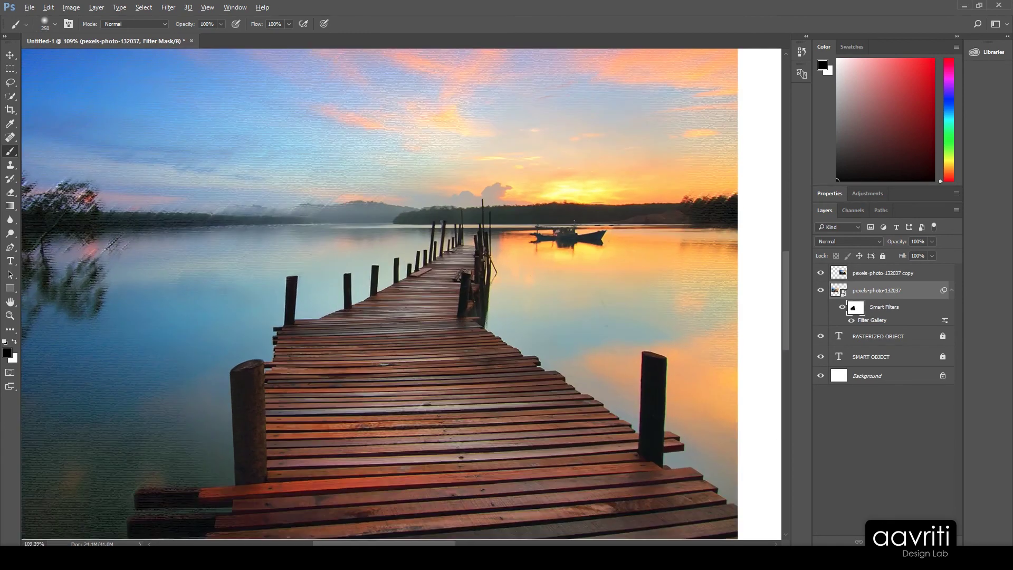
scroll(311, 309, down, 3)
scroll(322, 304, up, 2)
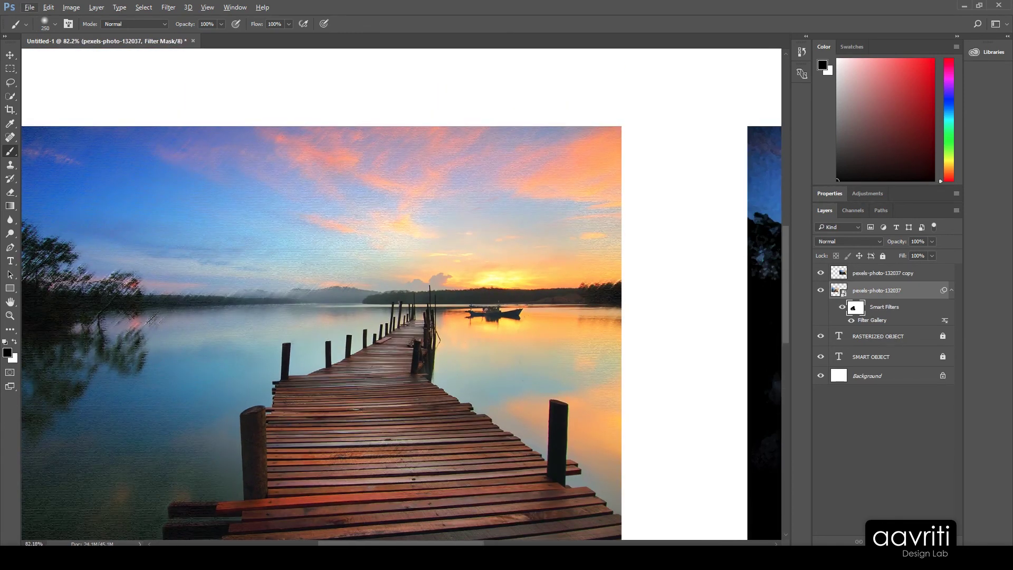
scroll(322, 303, down, 2)
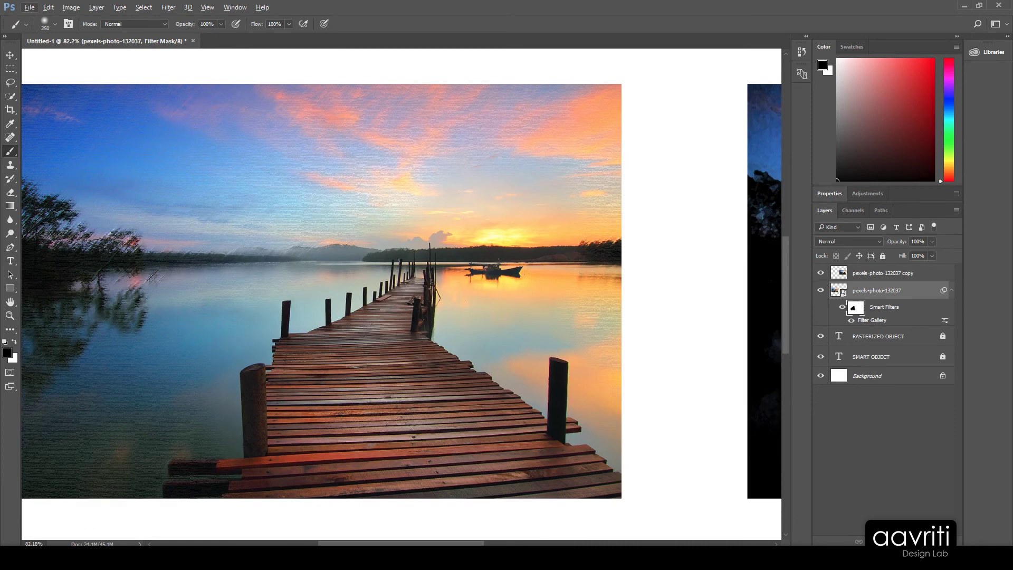
Display the smart filter mask on its own to inspect the painted area, and return to the normal image view.
alt+click(856, 308)
key(ctrl+0)
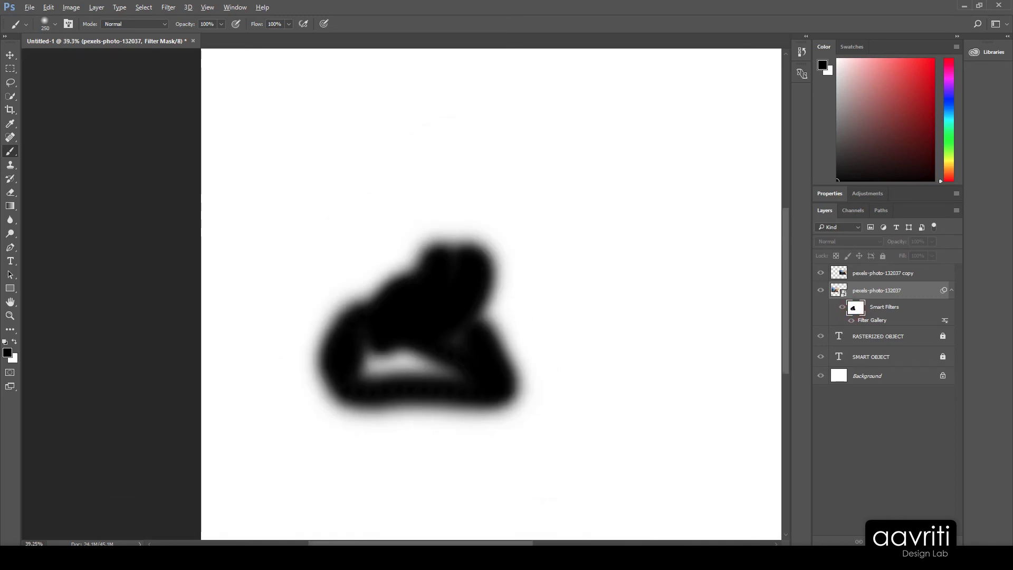
alt+click(853, 309)
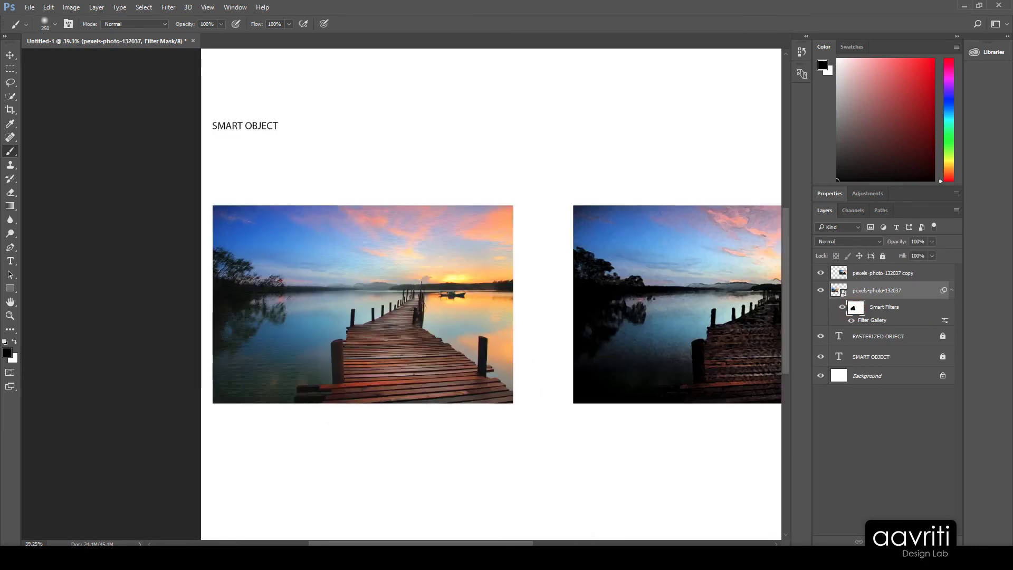
Disable the smart filter mask to compare the photo with the full effect, and enable the mask again.
scroll(377, 340, up, 3)
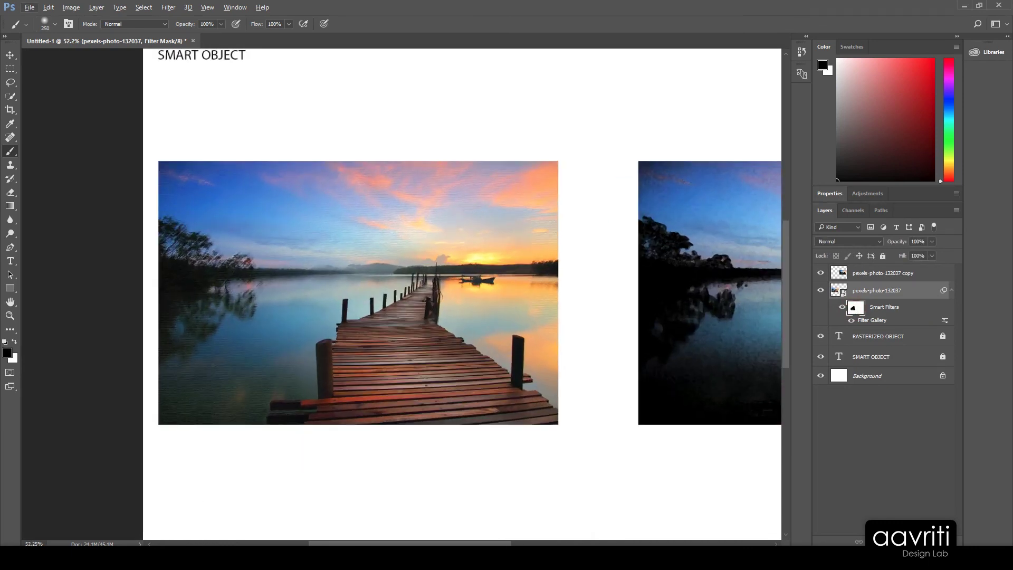
shift+click(856, 307)
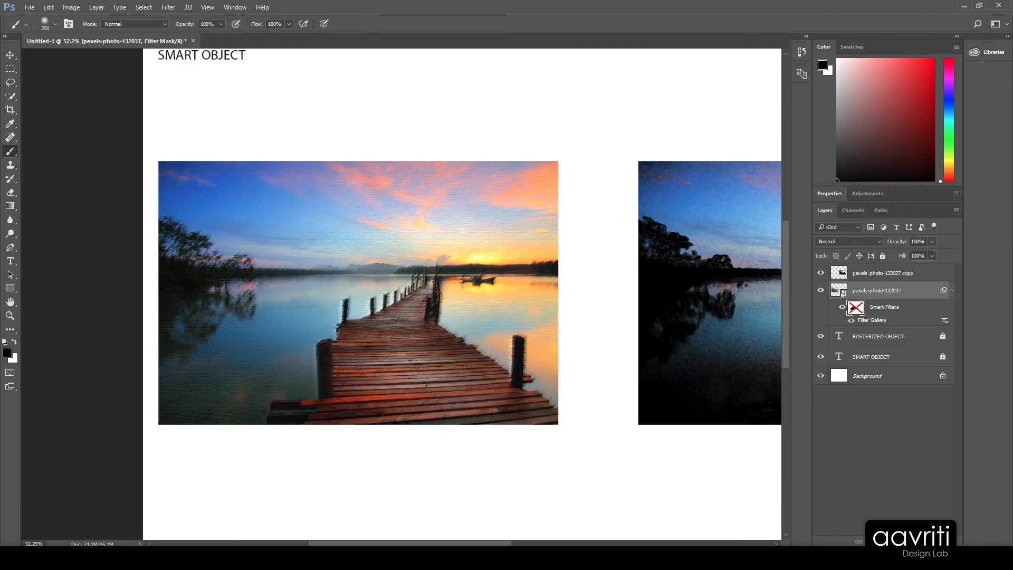
scroll(346, 251, up, 2)
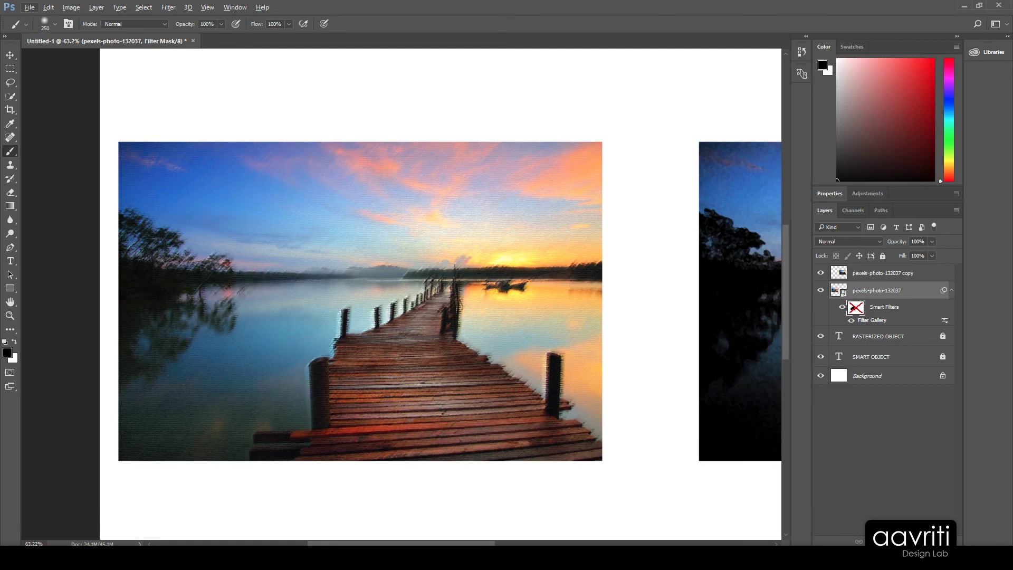
shift+click(855, 308)
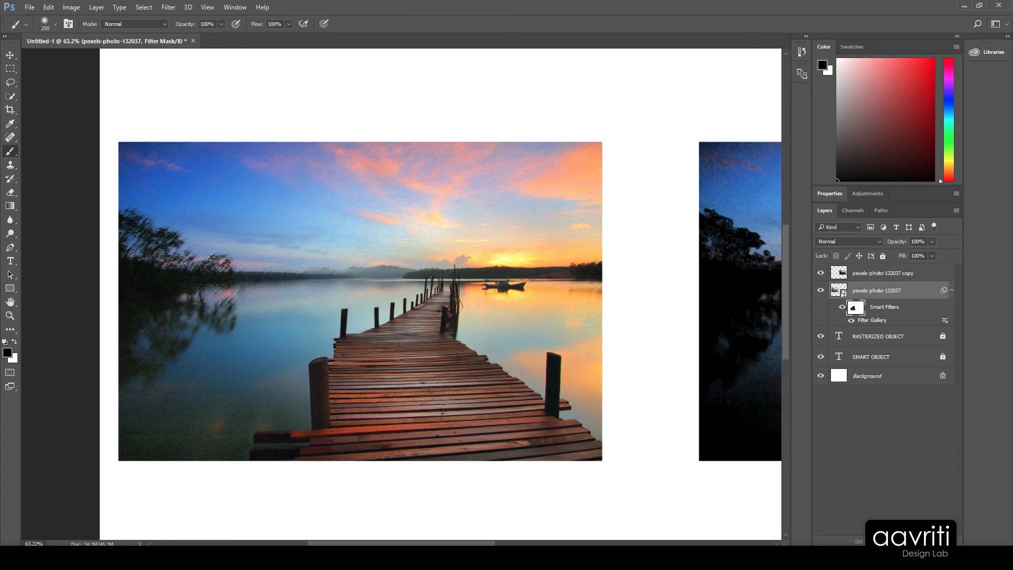
Paint white over the black areas of the smart filter mask to bring the filter effect back on the pier and water.
key(x)
mouse_move(480, 172)
mouse_down()
mouse_move(520, 214)
mouse_move(488, 298)
mouse_move(514, 359)
mouse_up()
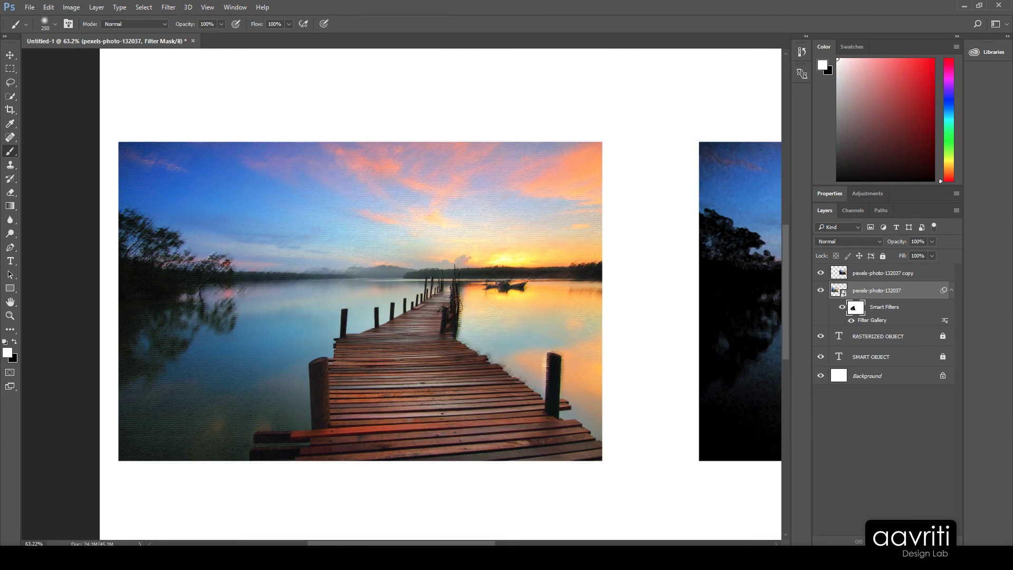
scroll(329, 331, up, 3)
scroll(456, 268, down, 2)
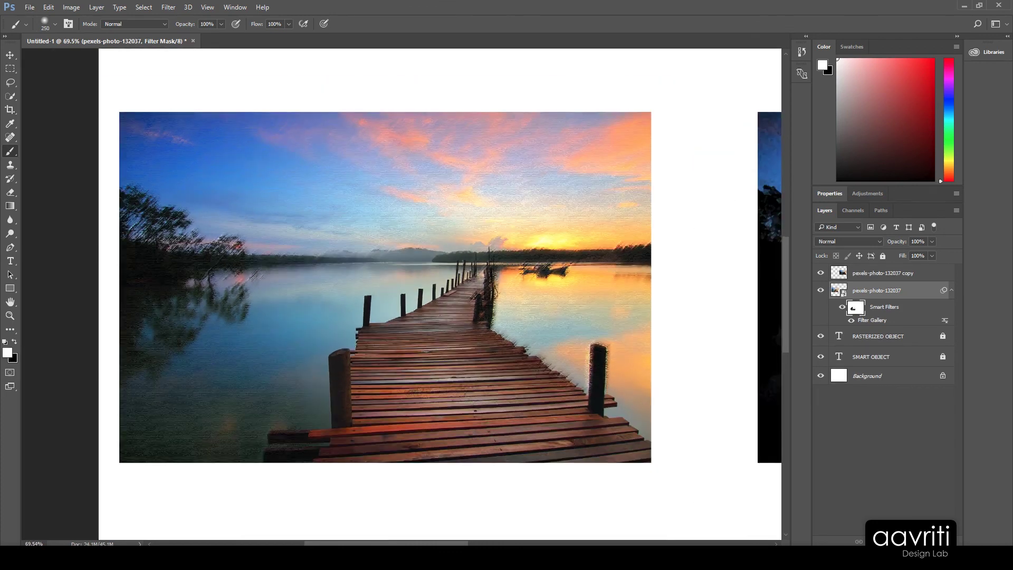
drag(430, 242, 396, 295)
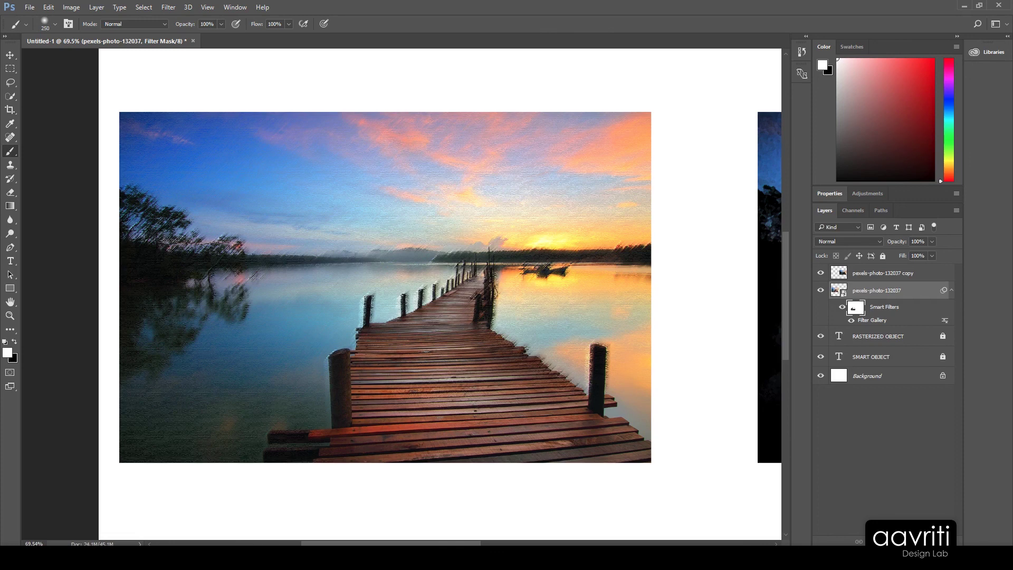
double_click(872, 320)
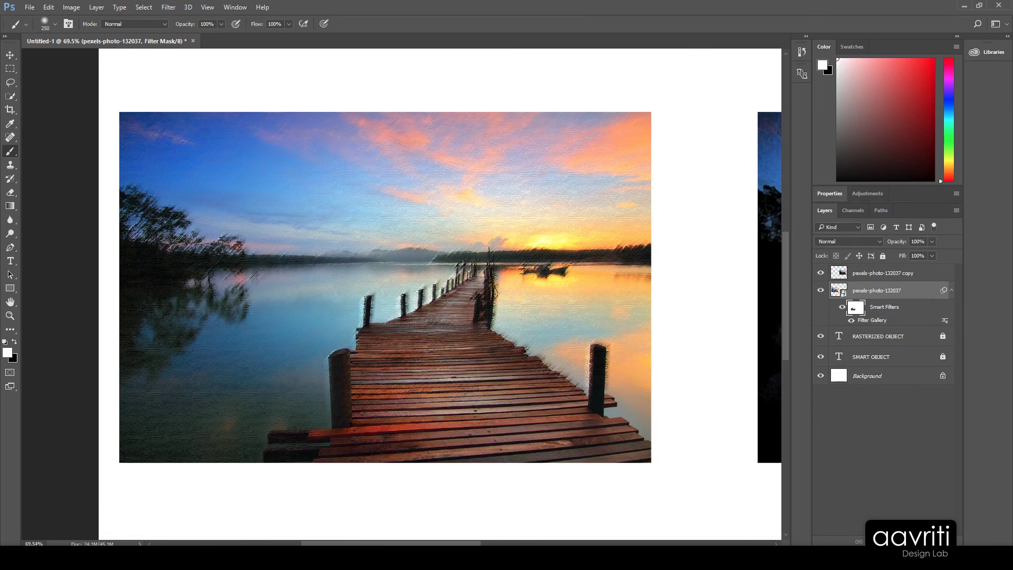
drag(570, 451, 641, 430)
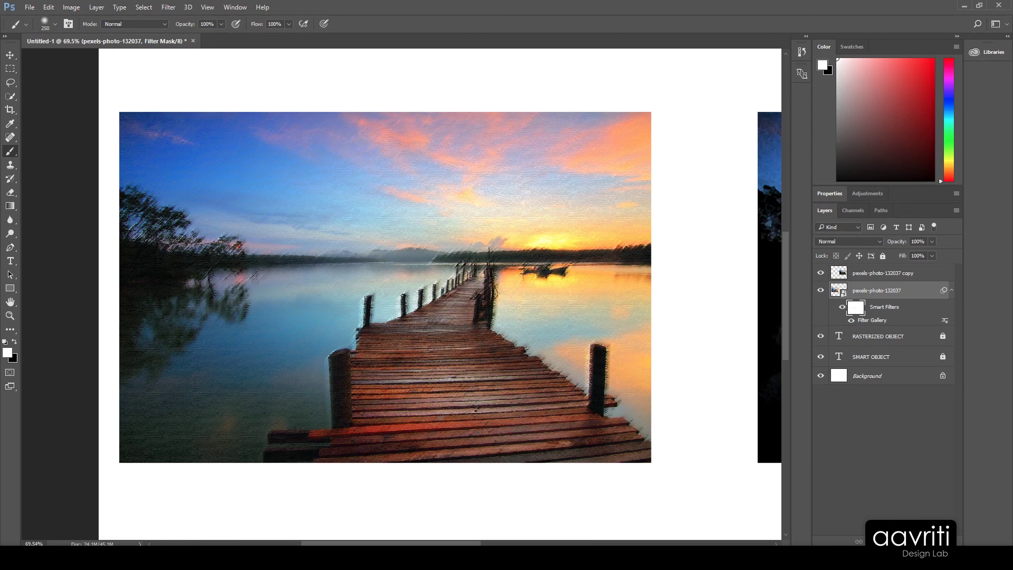
Paint black on the smart filter mask over the wooden pier and its posts to hide the effect there again.
key(x)
mouse_move(475, 288)
mouse_down()
mouse_move(425, 314)
mouse_move(385, 382)
mouse_move(443, 438)
mouse_move(493, 420)
mouse_move(606, 433)
mouse_move(567, 383)
mouse_up()
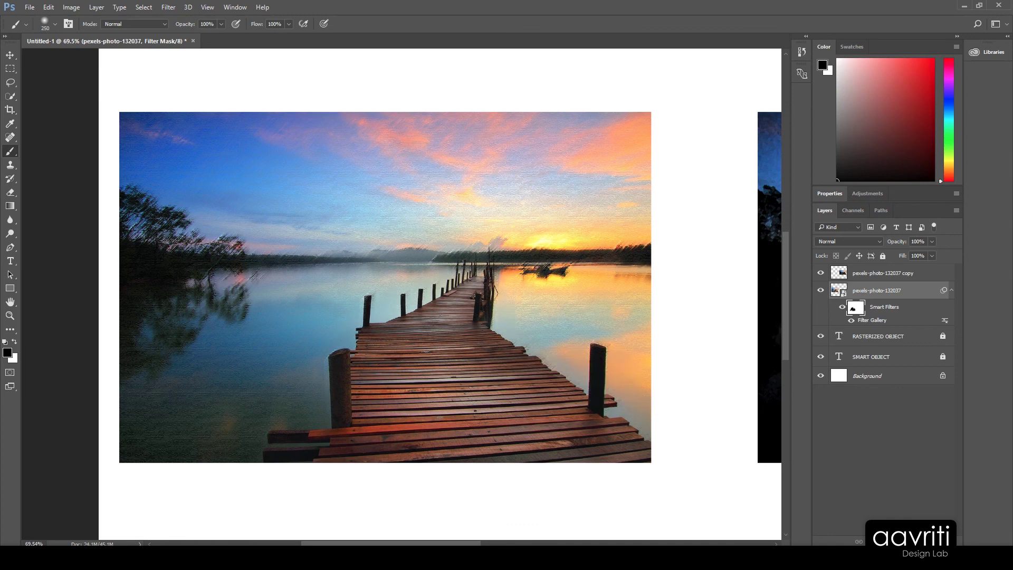
key(x)
scroll(440, 294, down, 3)
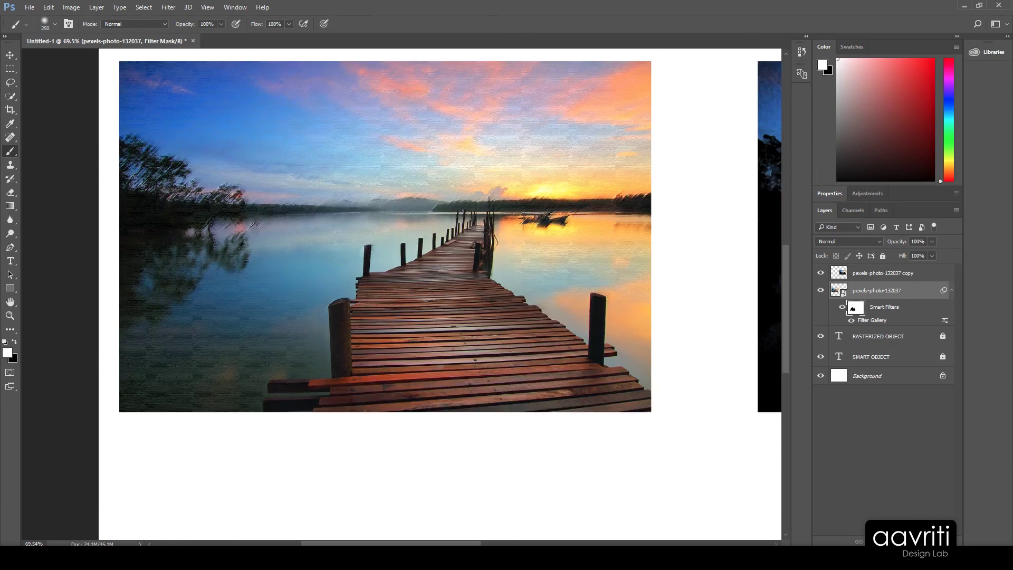
key(x)
key(ctrl+0)
scroll(401, 294, down, 2)
scroll(401, 294, up, 3)
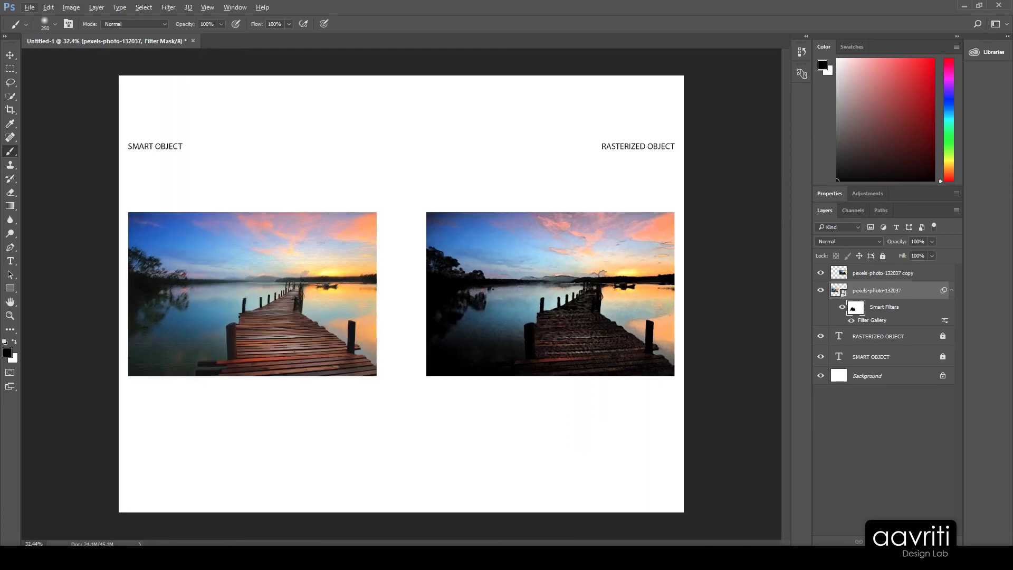